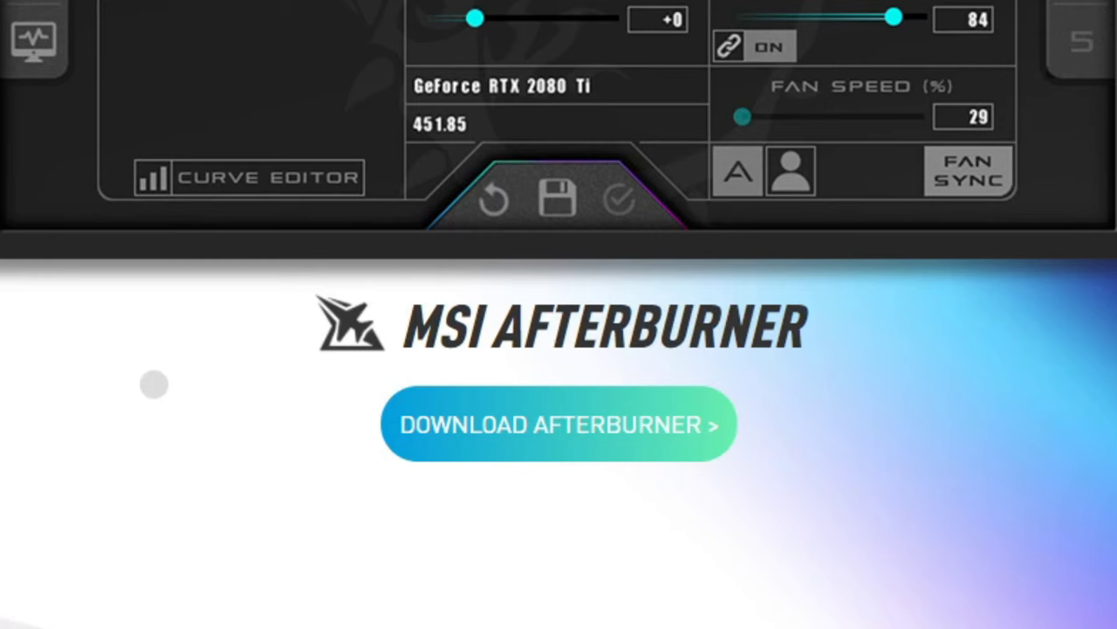
Download MSIAfterburnerSetup.zip in Chrome, show it in the Downloads folder, and close Chrome.
left_click(543, 417)
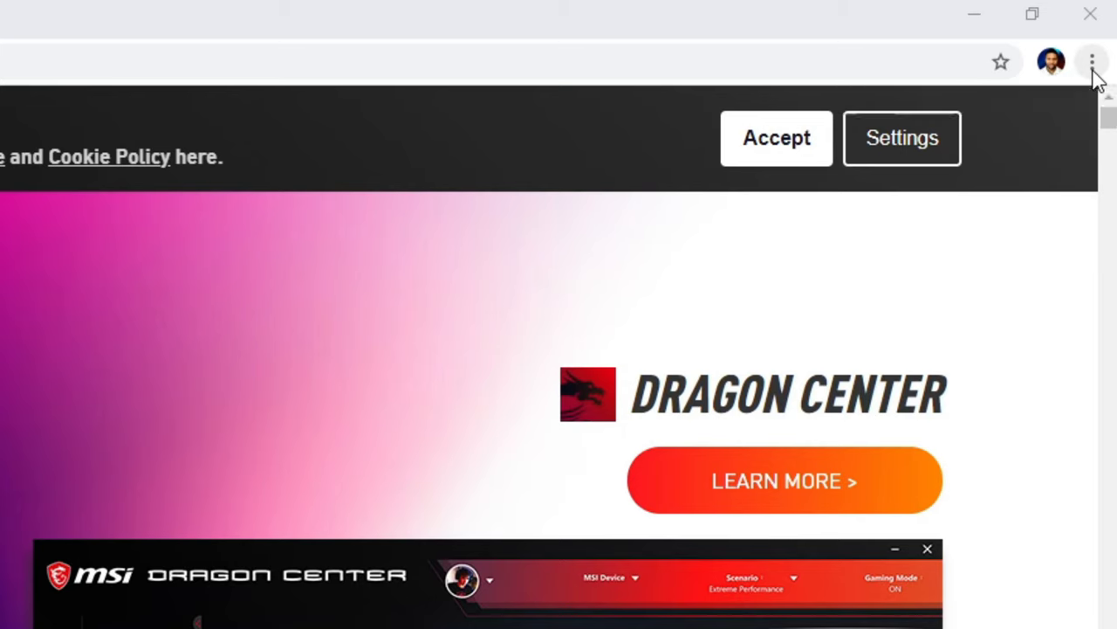
left_click(1104, 35)
left_click(893, 231)
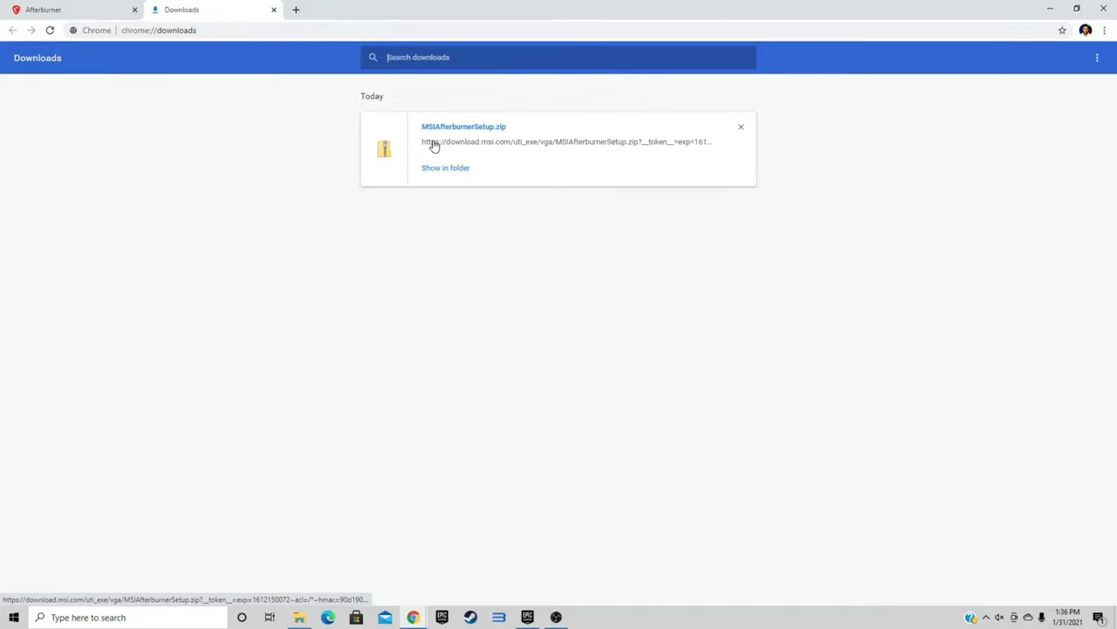
left_click(444, 171)
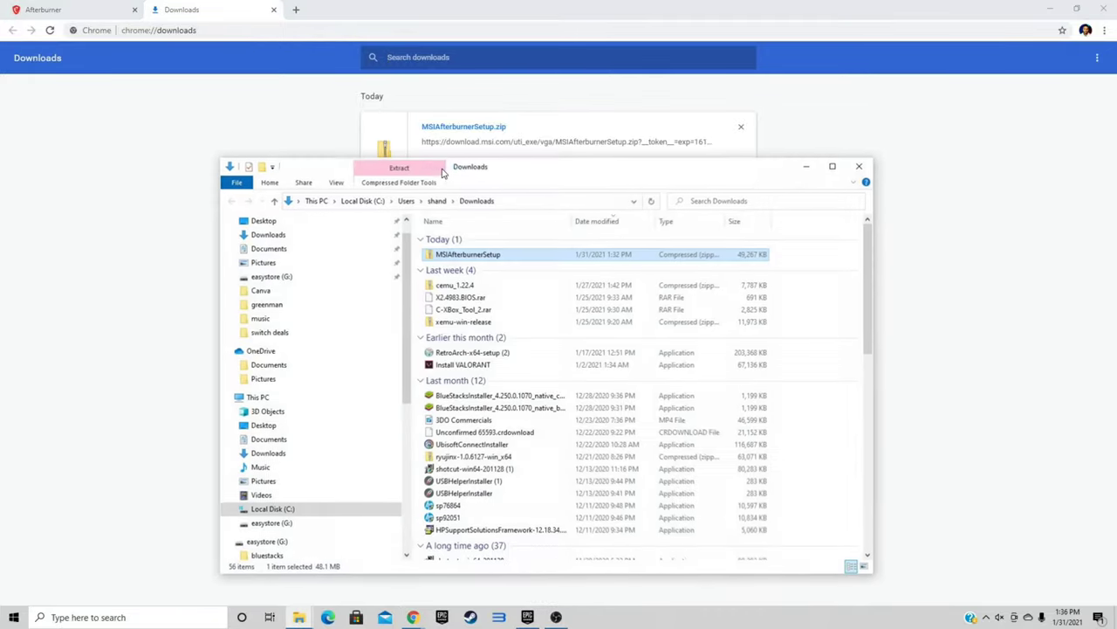
left_click(1104, 11)
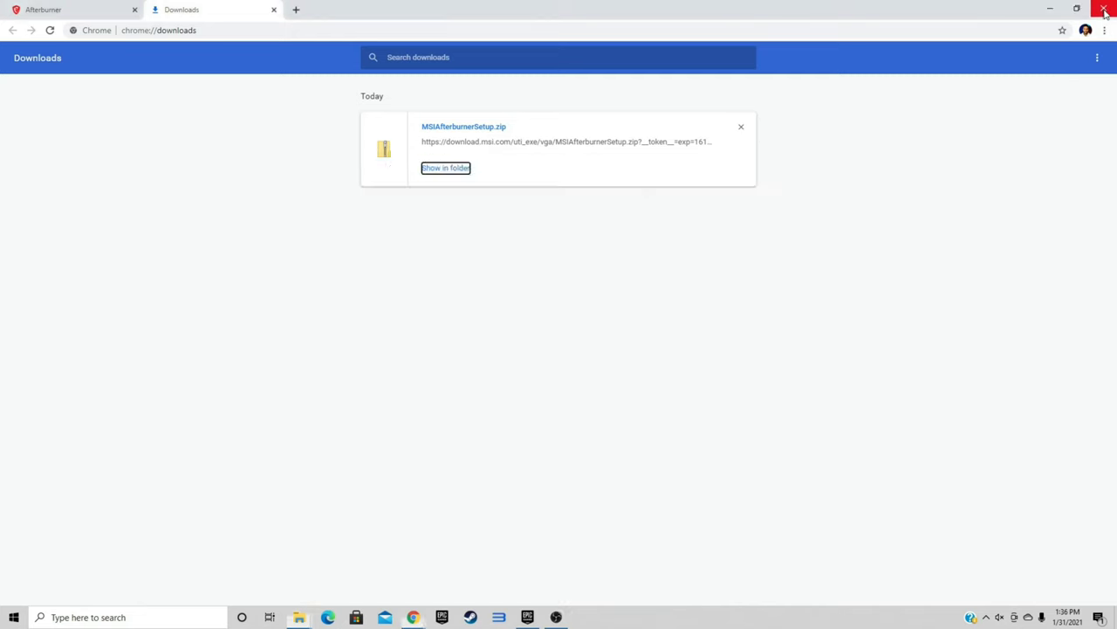
left_click(1104, 10)
Move MSIAfterburnerSetup.zip to the desktop, extract it there with 7-Zip, then delete the zip.
left_click_drag(473, 257, 31, 39)
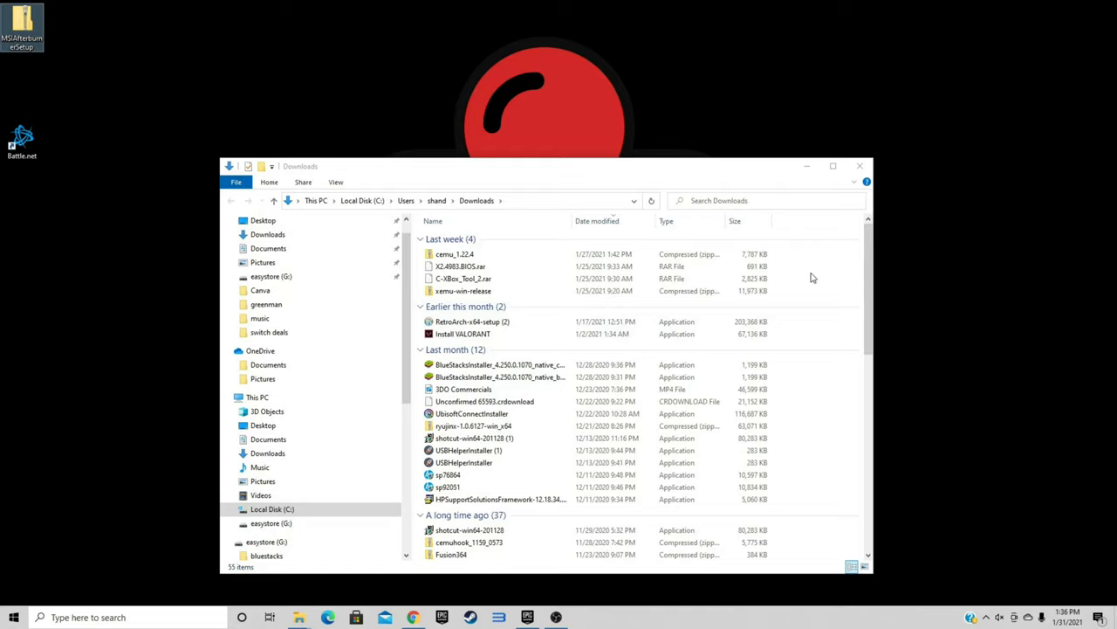
left_click(859, 166)
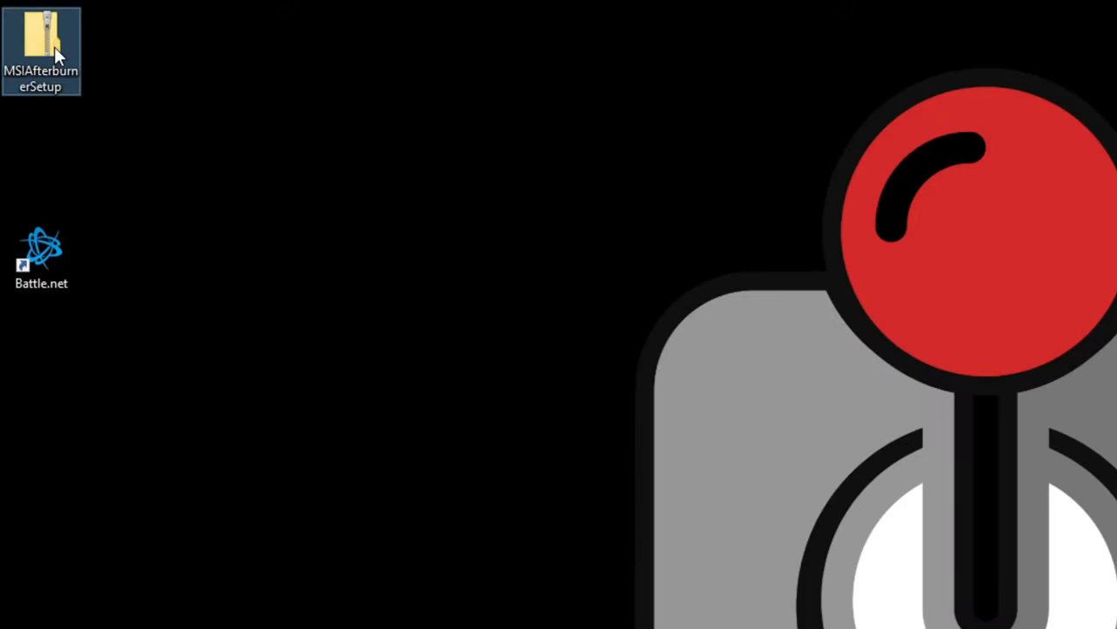
right_click(39, 22)
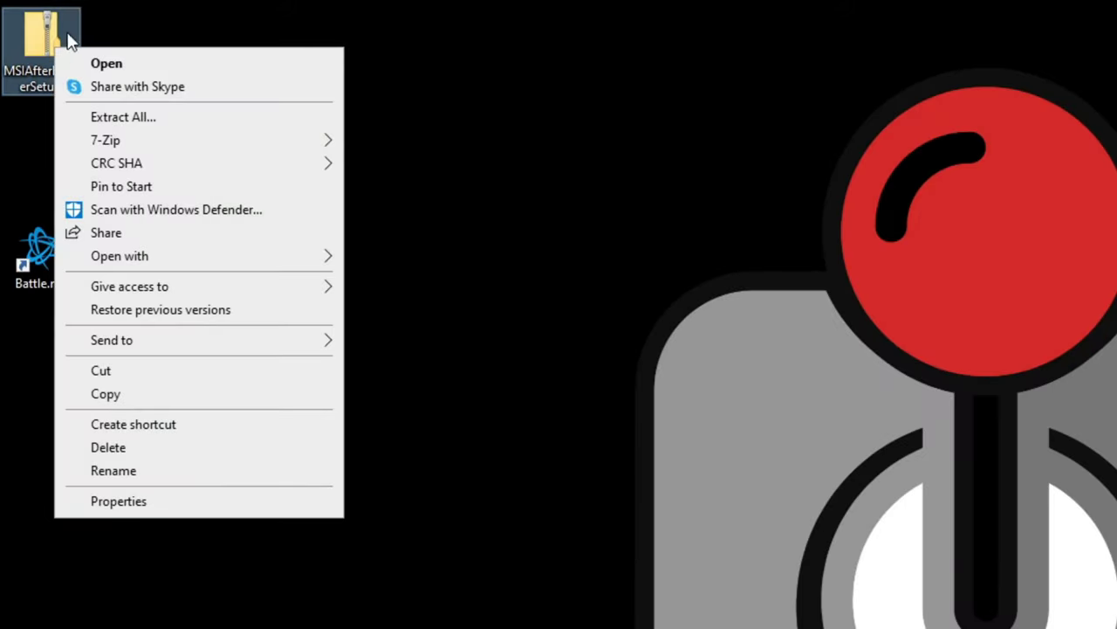
mouse_move(113, 141)
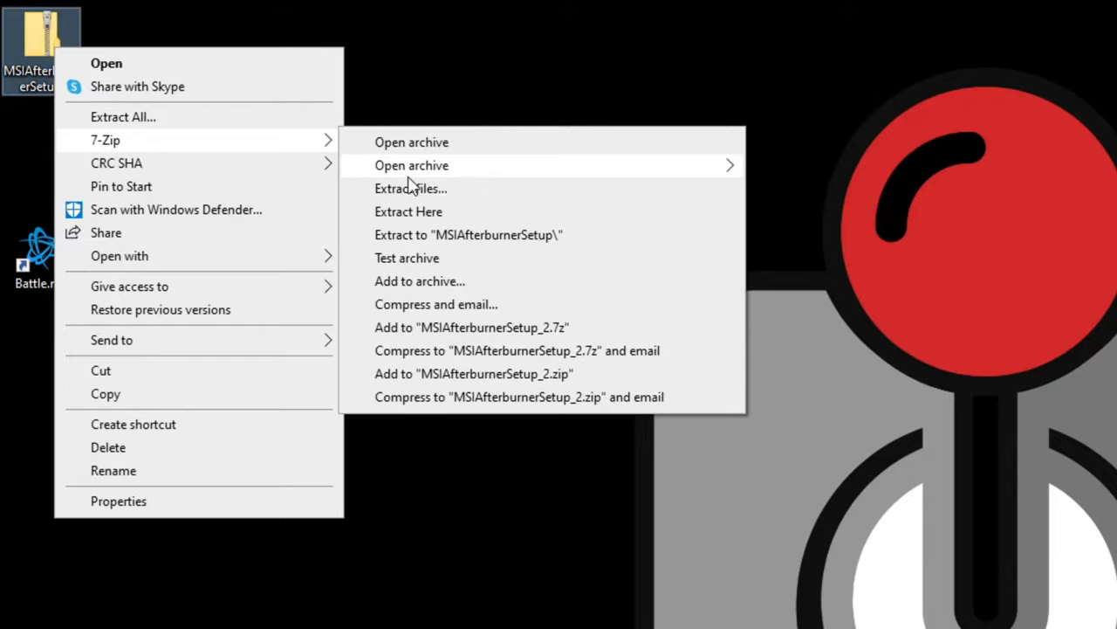
left_click(428, 213)
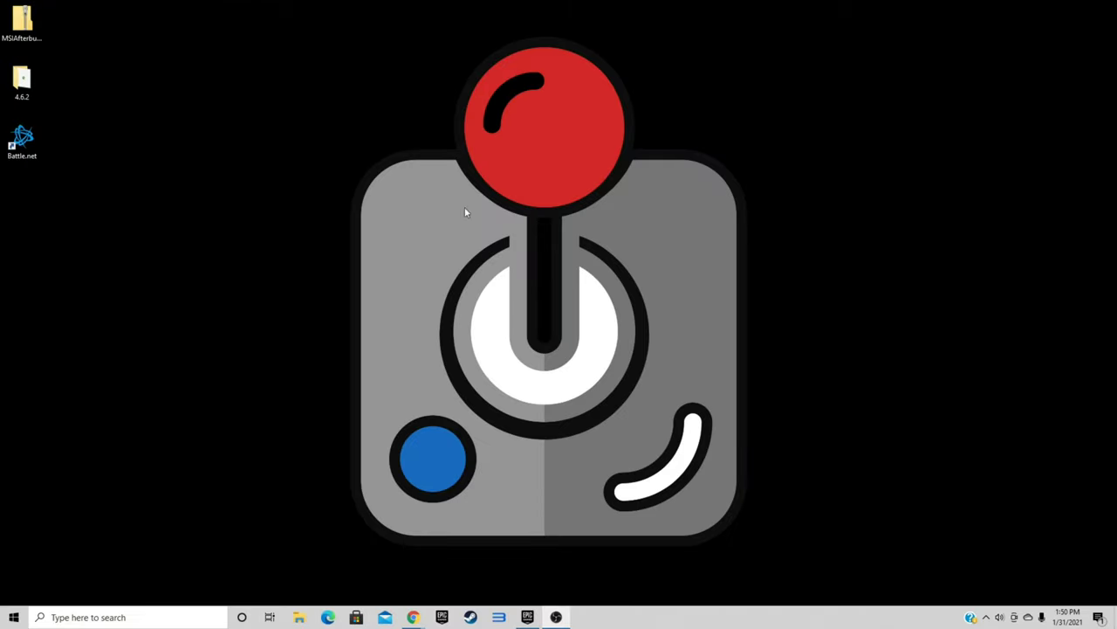
right_click(26, 27)
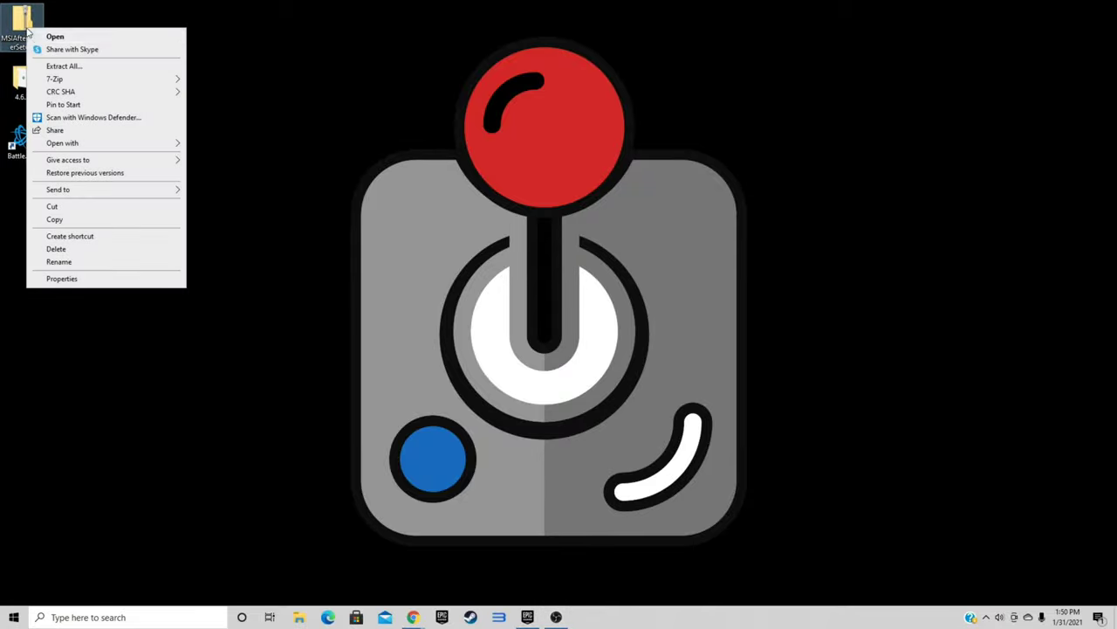
left_click(73, 252)
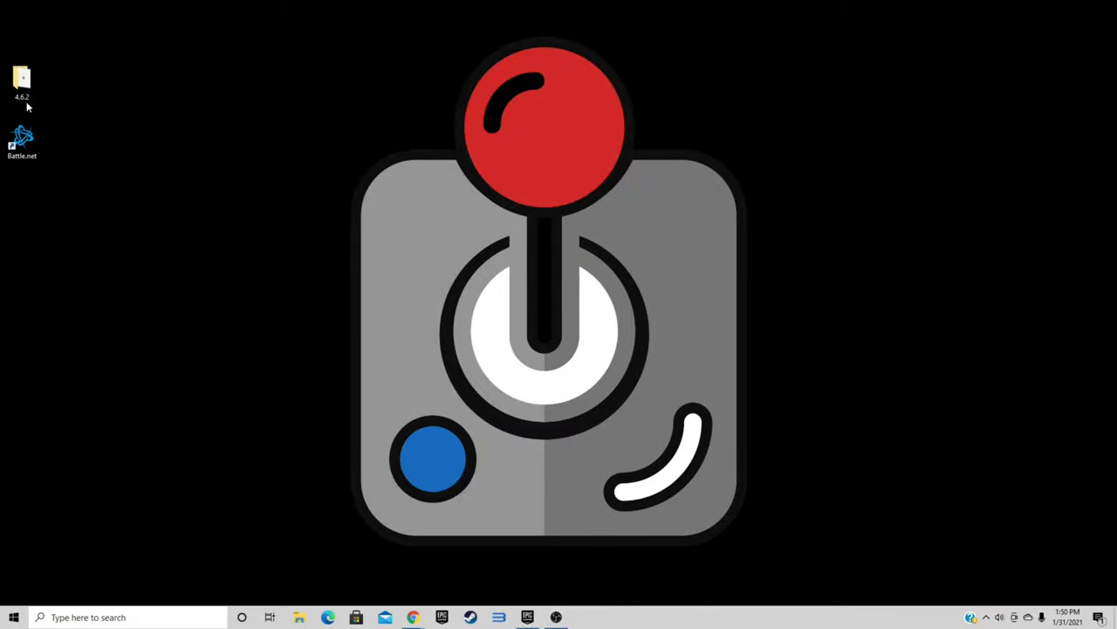
Start the 4.6.2 setup in English, accept the licence, and keep both Afterburner and RivaTuner components.
double_click(23, 81)
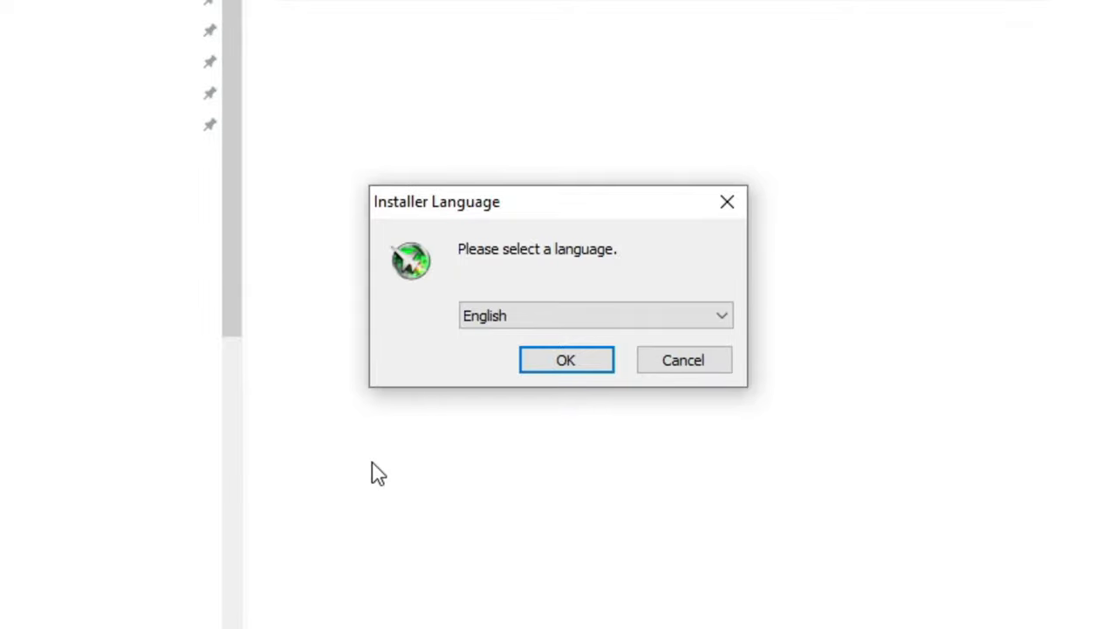
left_click(566, 362)
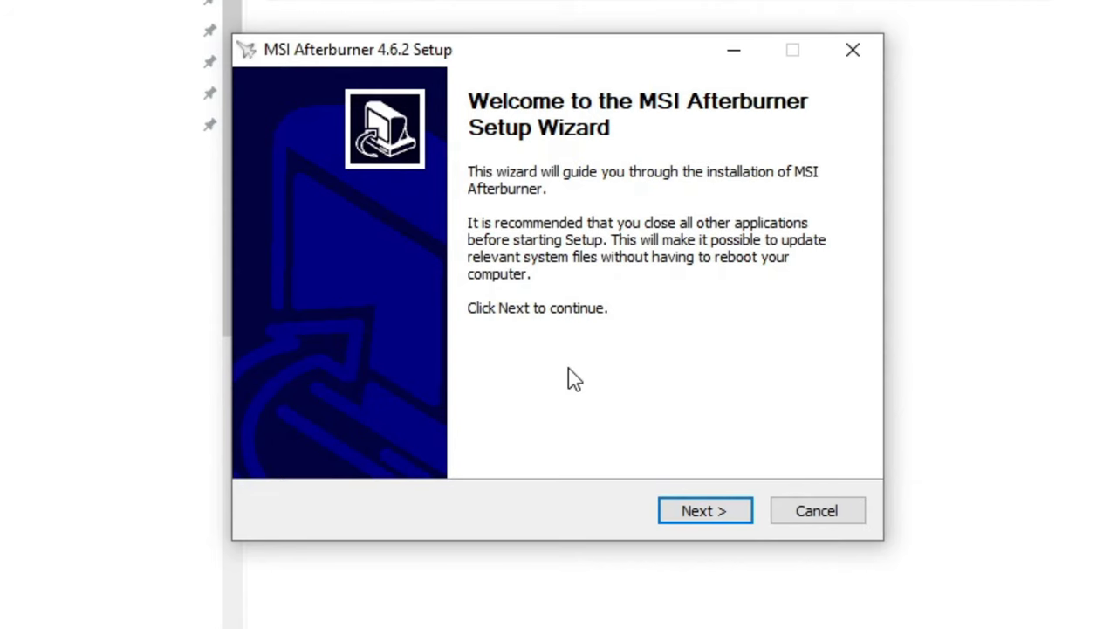
left_click(679, 511)
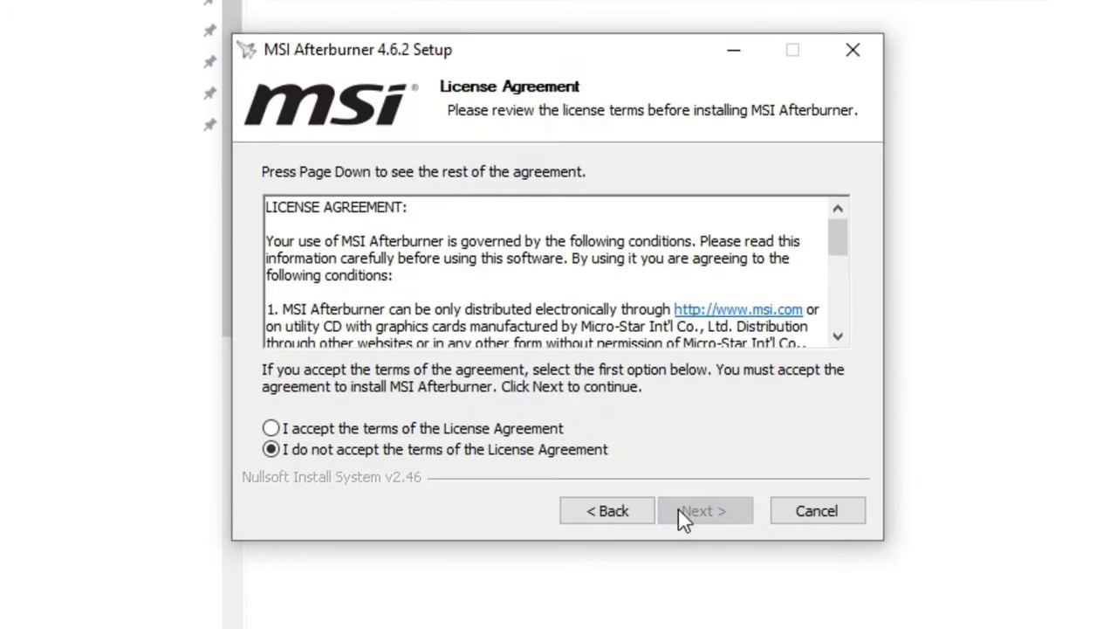
left_click(271, 428)
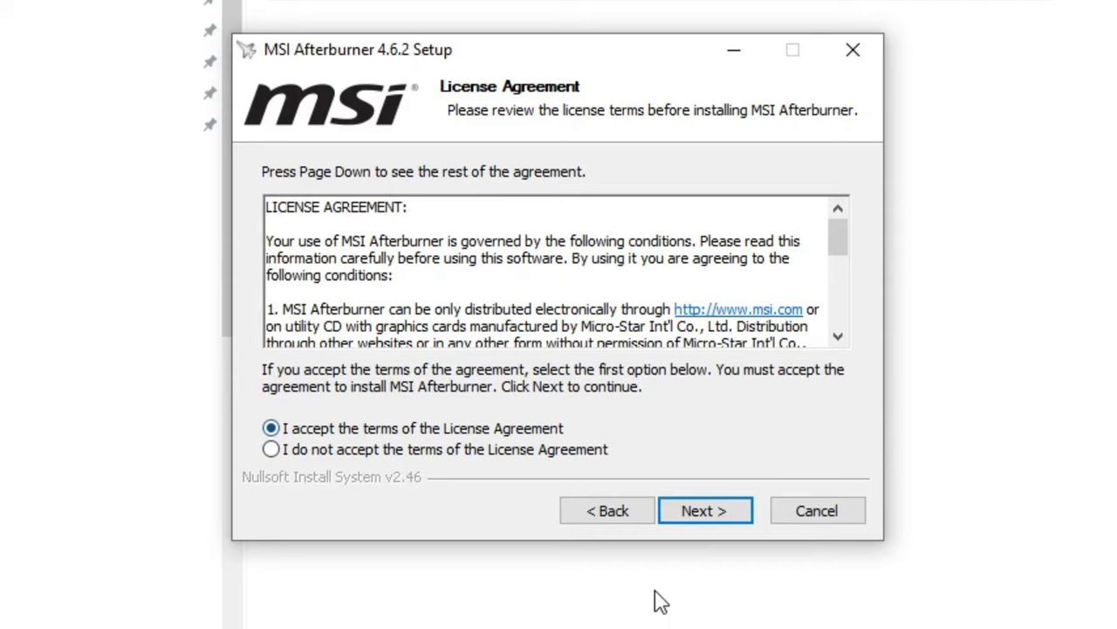
left_click(707, 514)
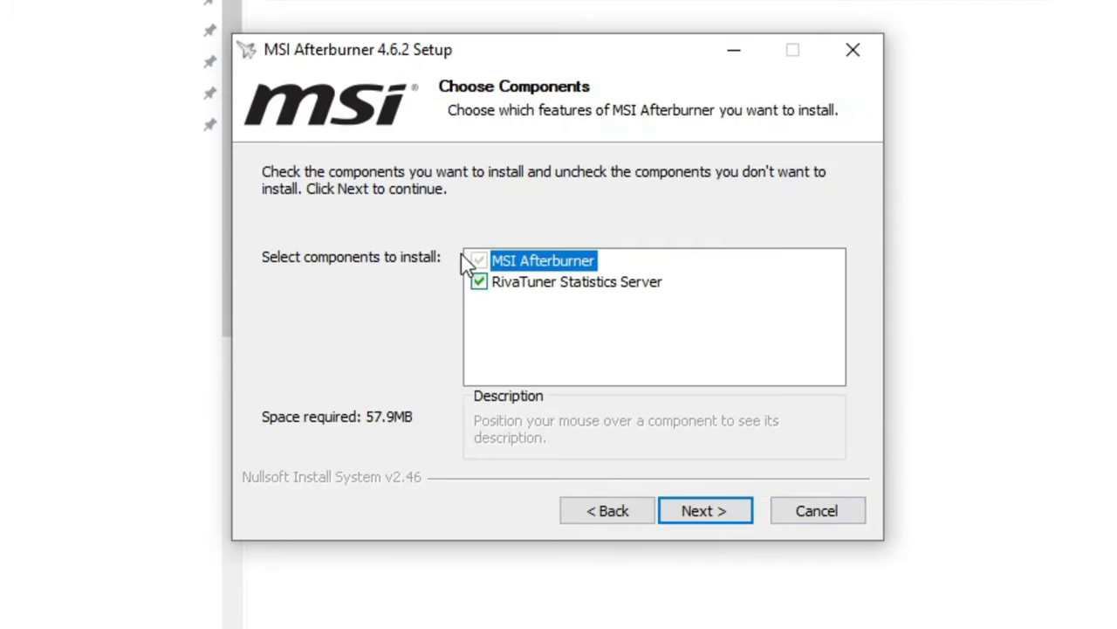
mouse_move(495, 259)
left_click(691, 517)
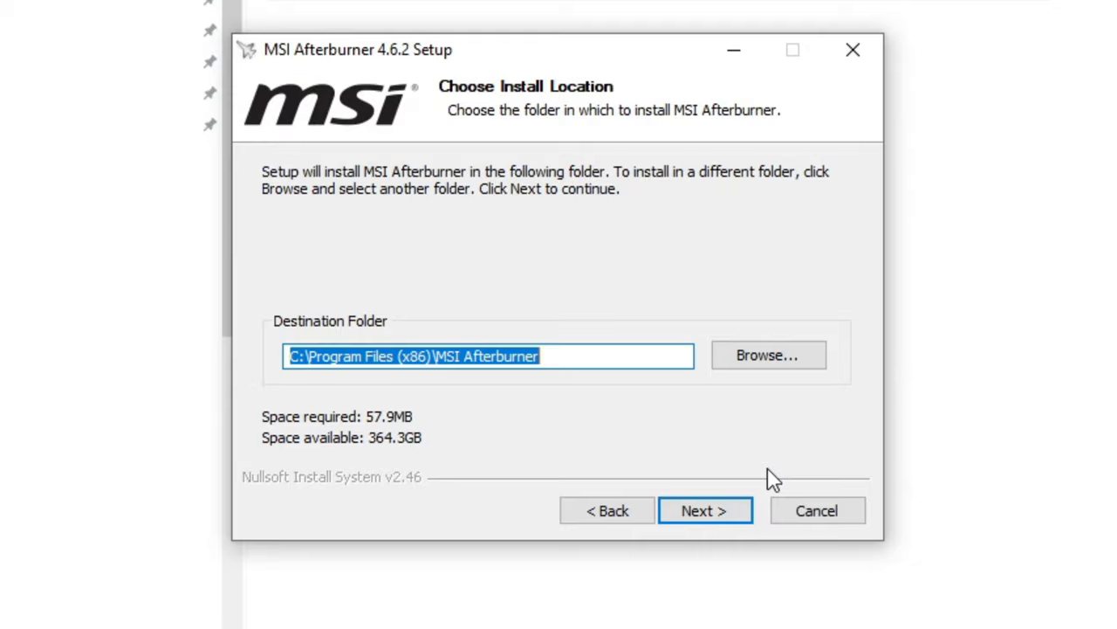
Install to the default C:\Program Files (x86)\MSI Afterburner without Start Menu shortcuts.
left_click(760, 358)
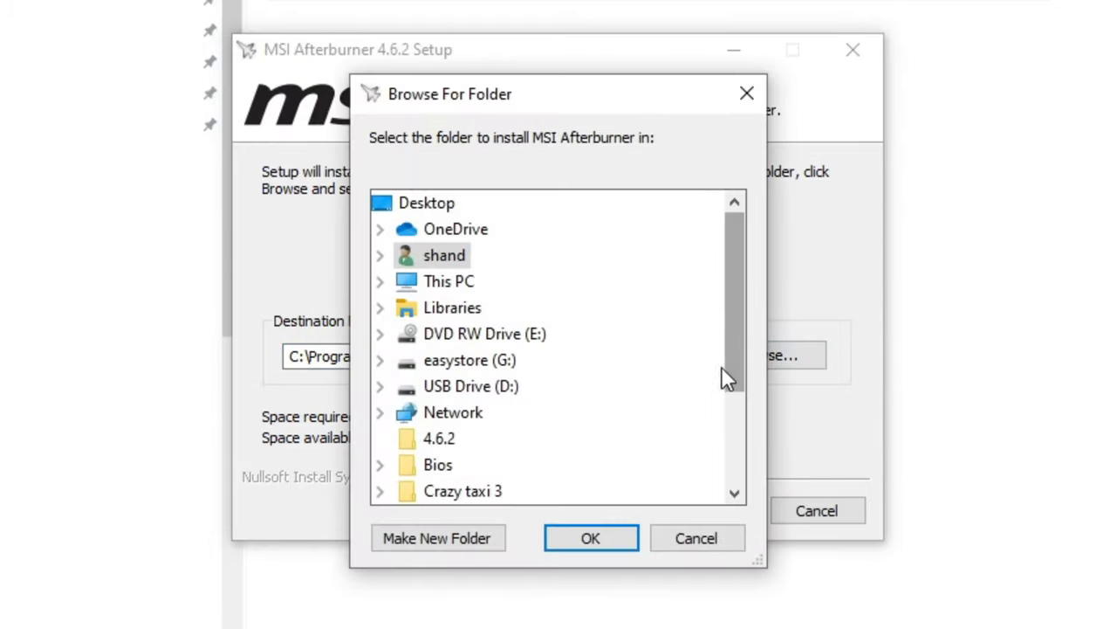
scroll(724, 280, "down", 3)
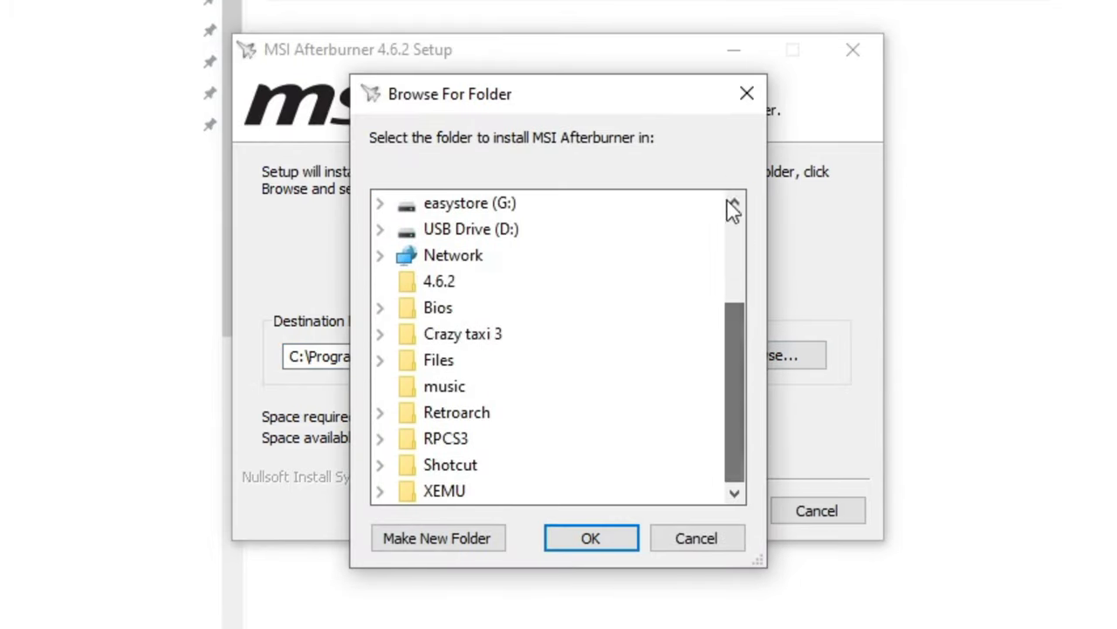
left_click(748, 95)
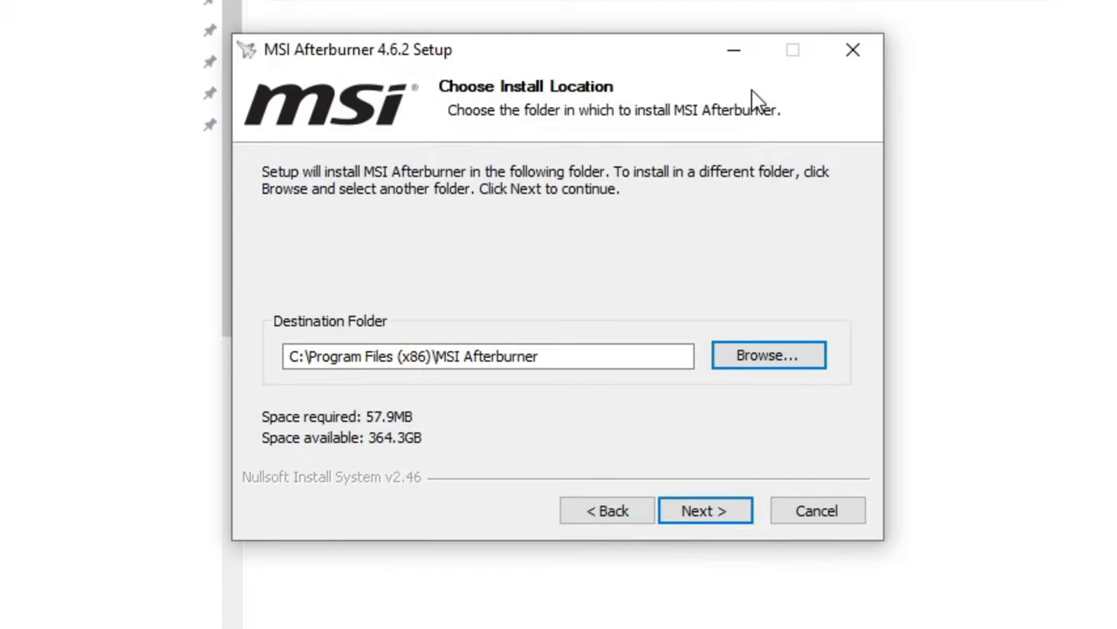
left_click(726, 513)
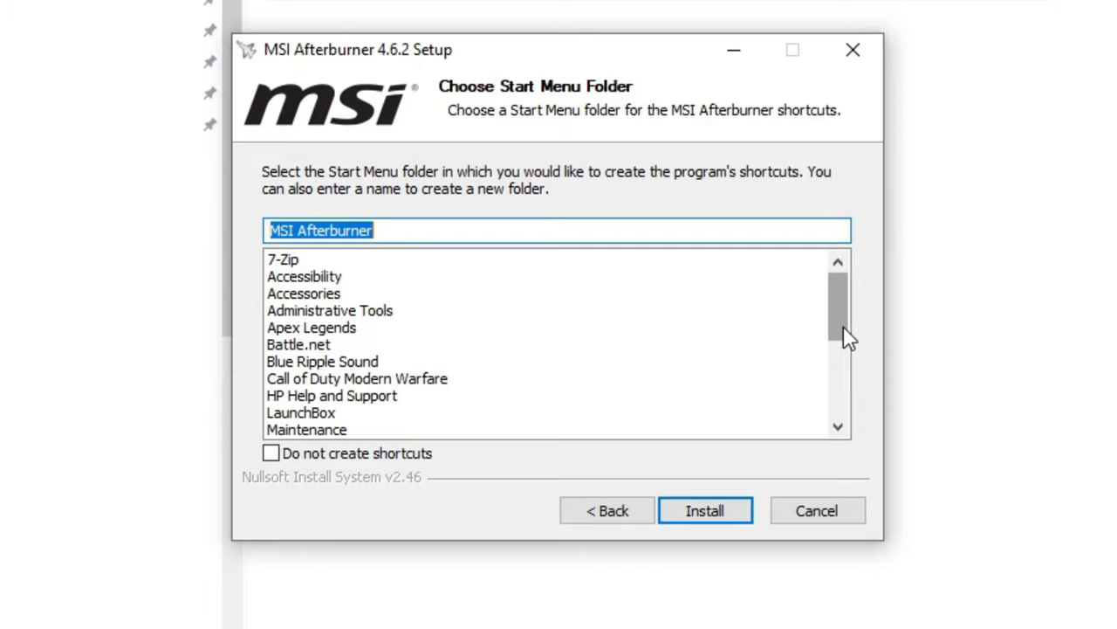
left_click(271, 454)
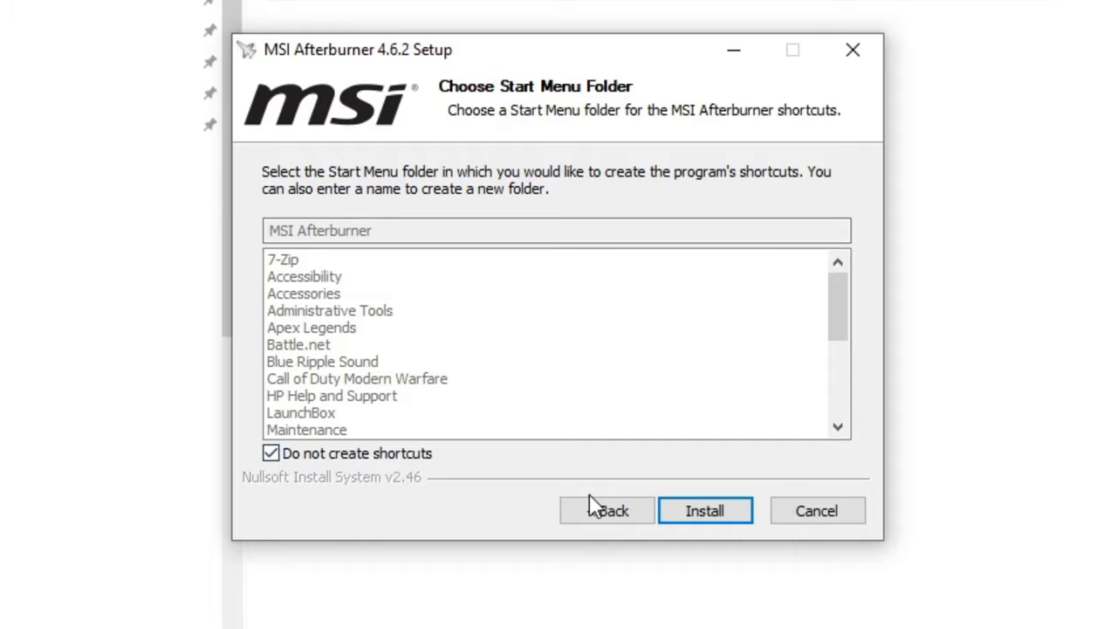
left_click(719, 513)
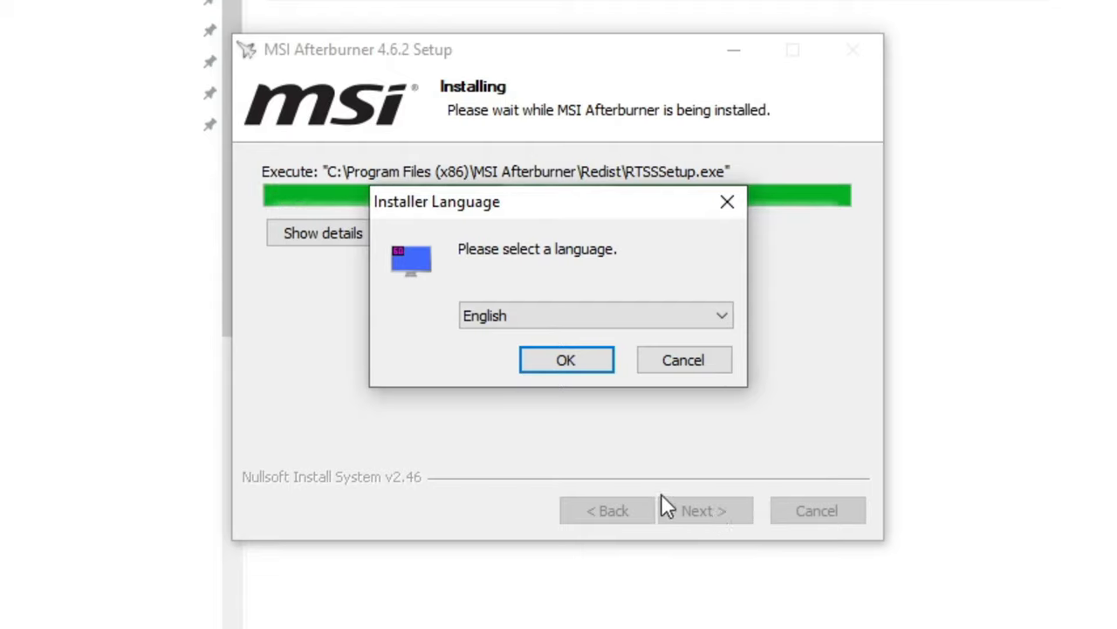
Install RivaTuner Statistics Server in English, accepting the licence and the default Program Files folder.
left_click(550, 361)
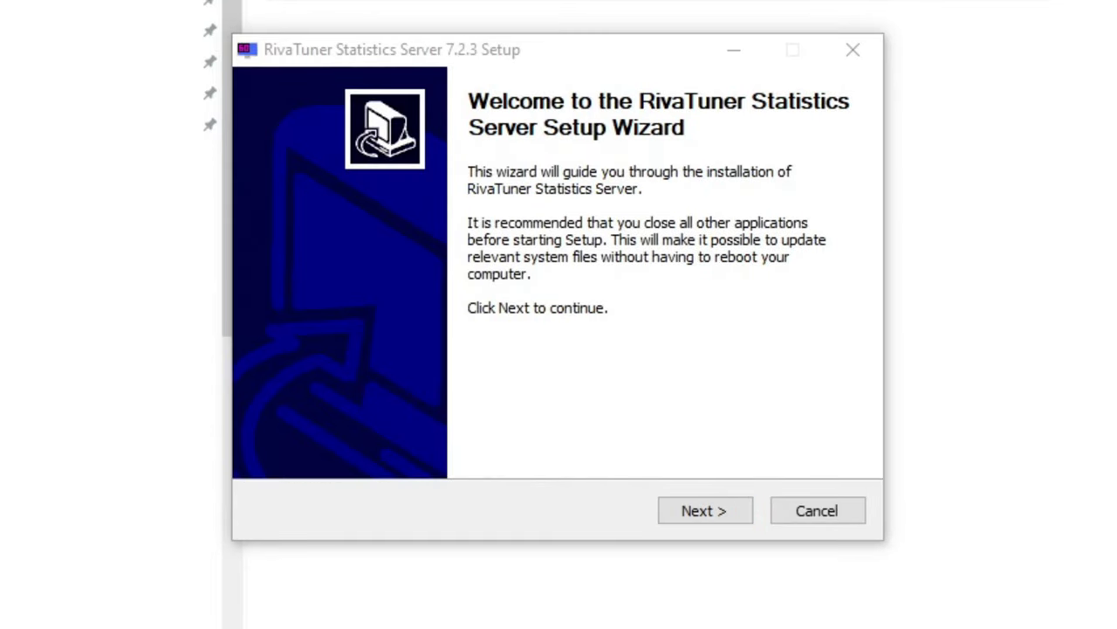
left_click(694, 524)
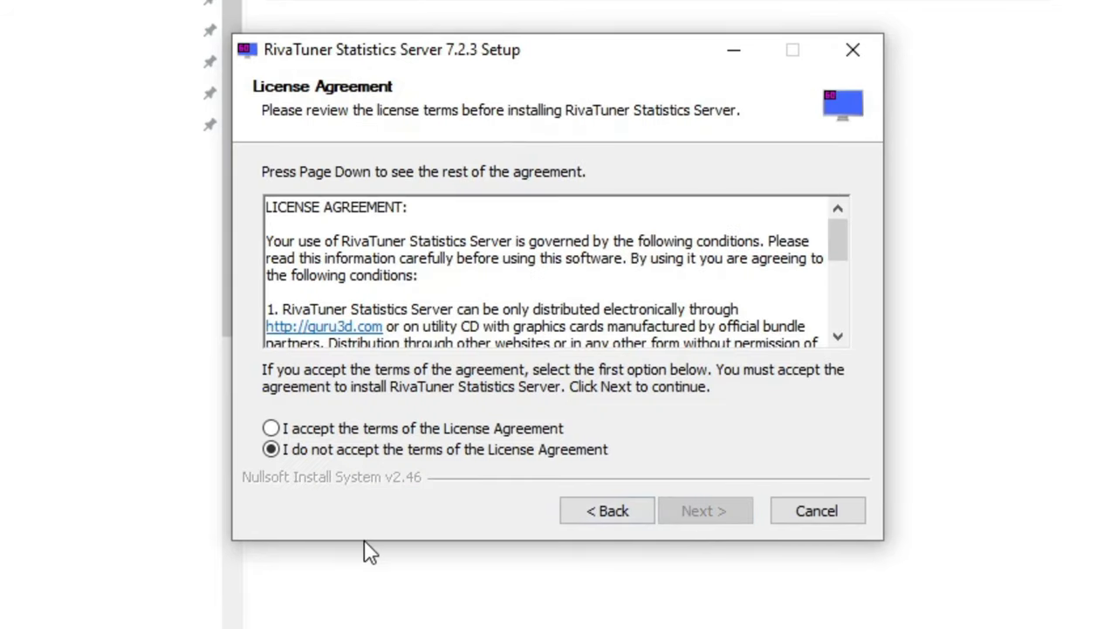
left_click(272, 428)
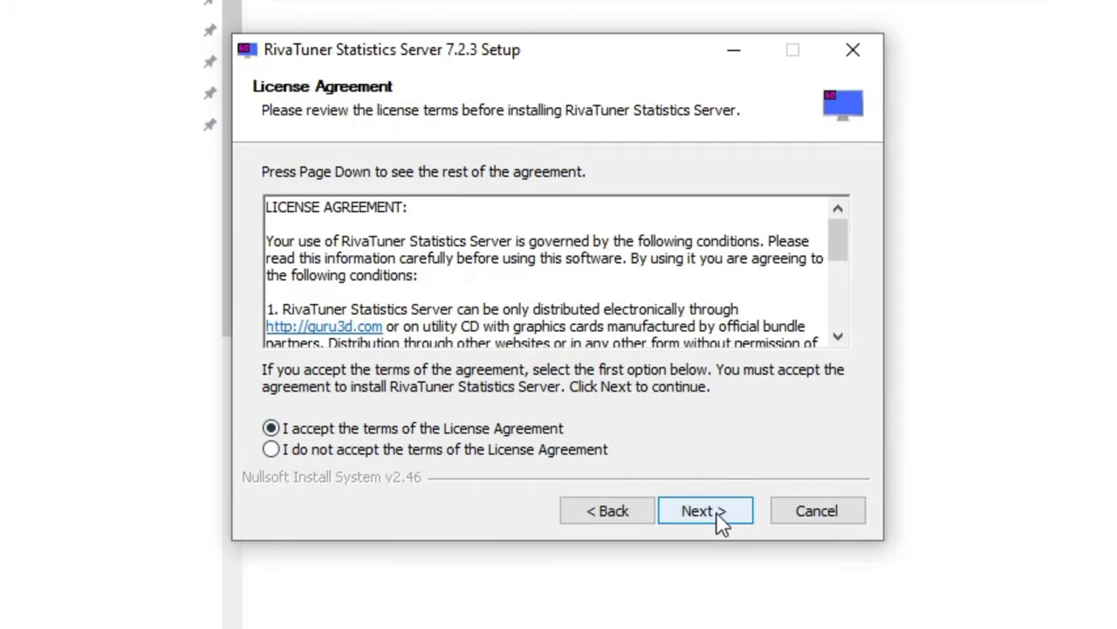
left_click(721, 521)
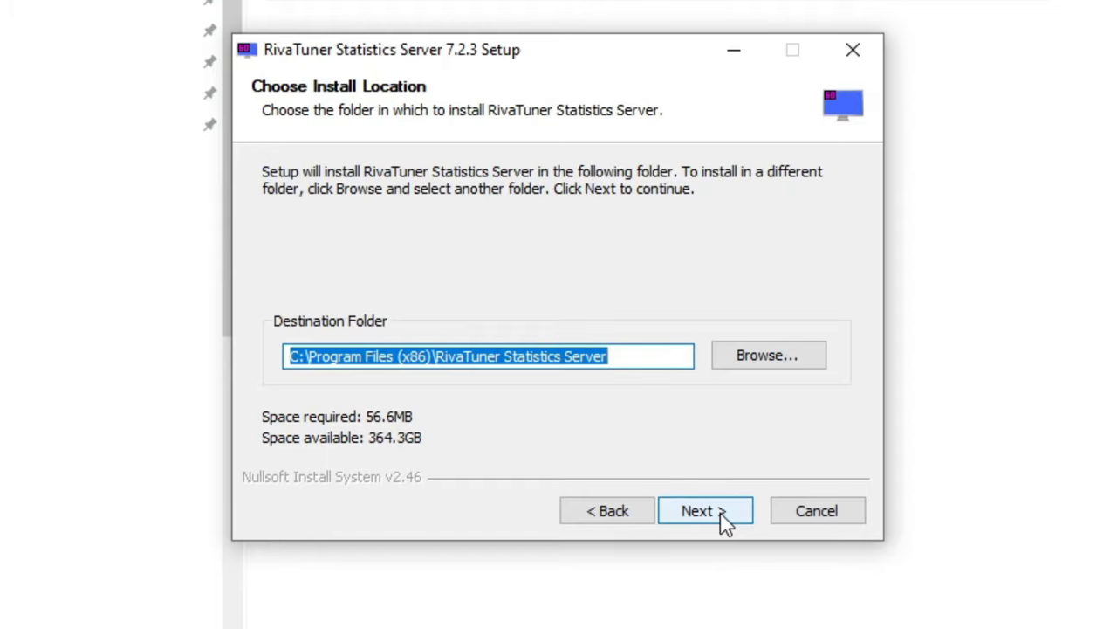
left_click(705, 510)
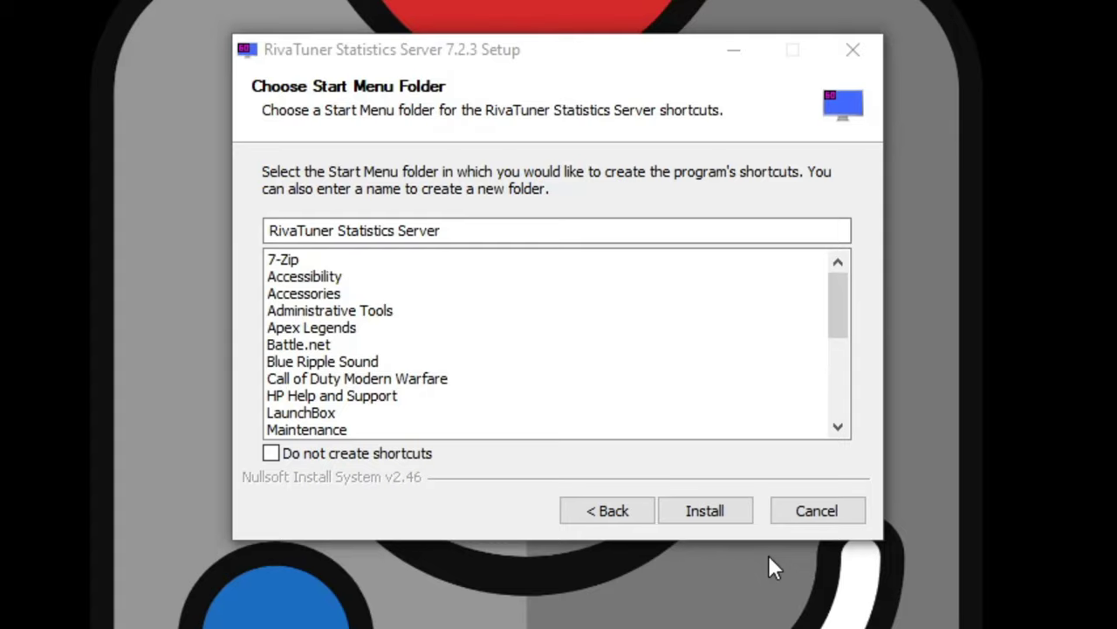
left_click(718, 515)
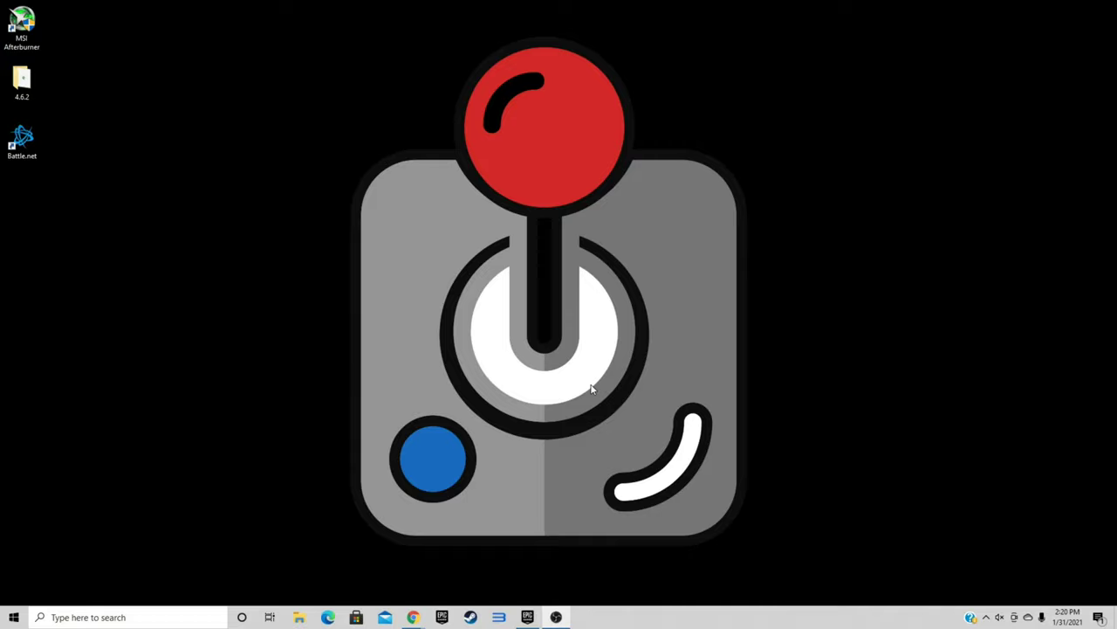
Launch MSI Afterburner and open the On-Screen Display tab of its properties.
double_click(22, 25)
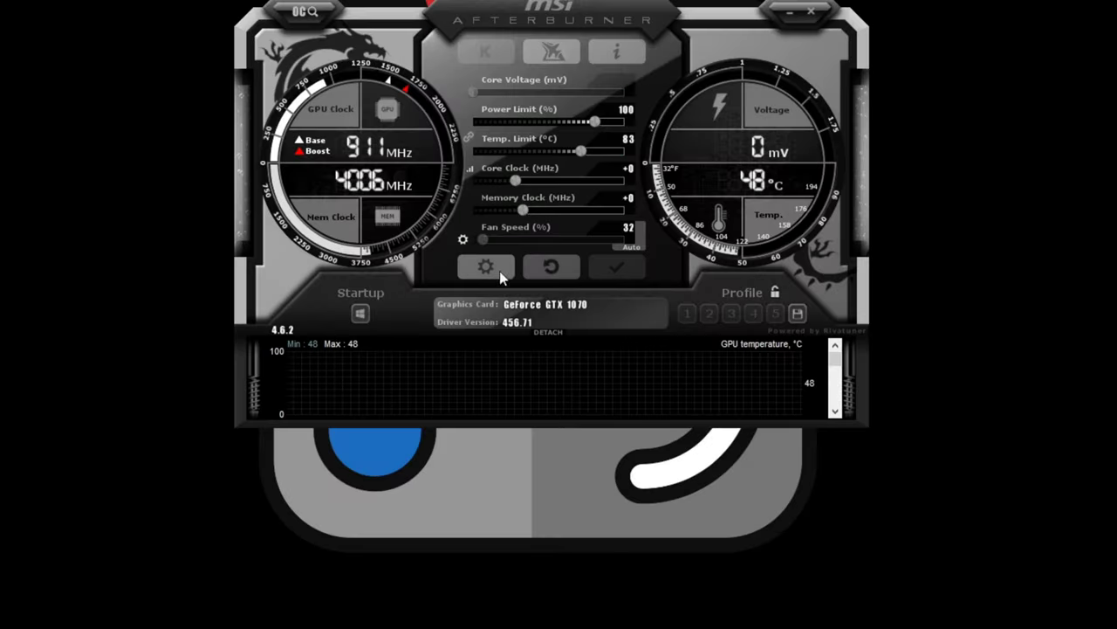
left_click(487, 268)
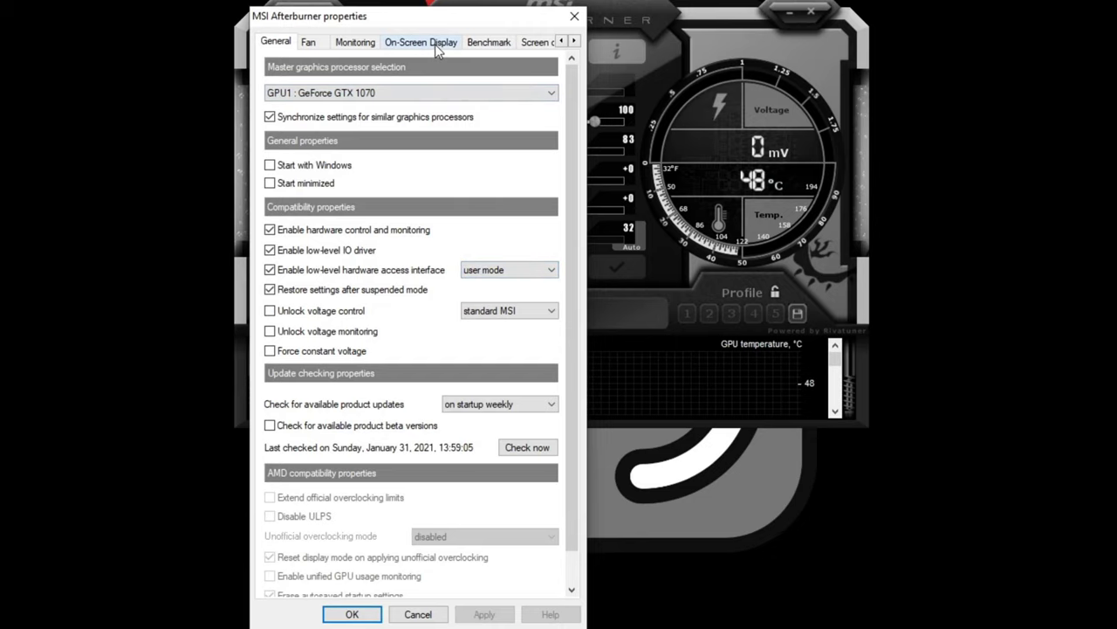
left_click(434, 43)
Set overlay hotkeys to F9 toggle, F10 show, F11 hide, apply, and reopen properties.
left_click(502, 101)
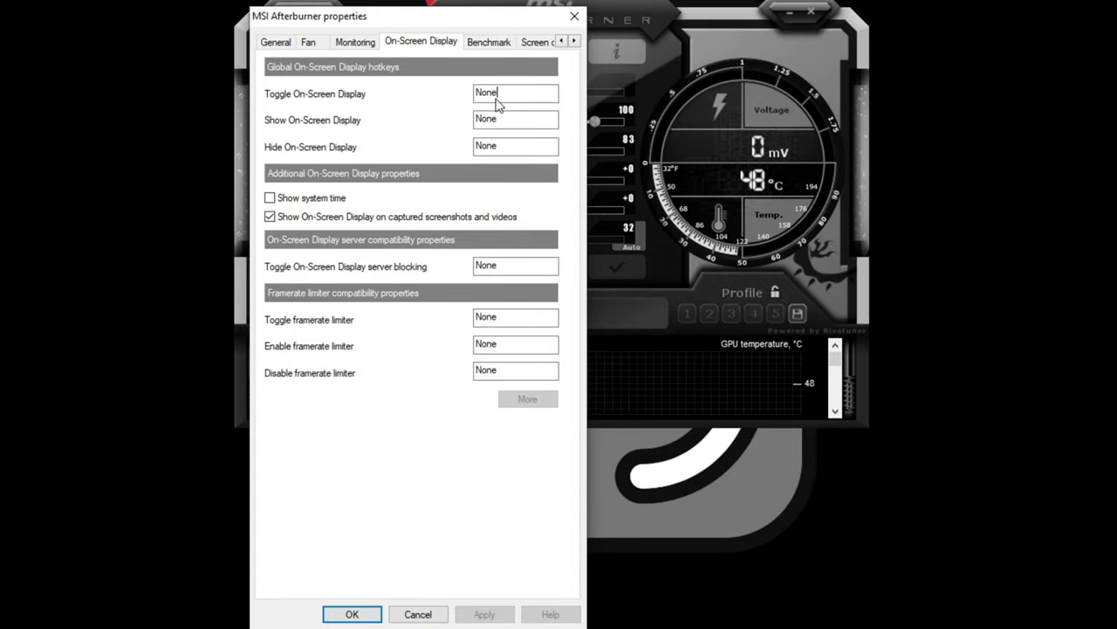
key("F9")
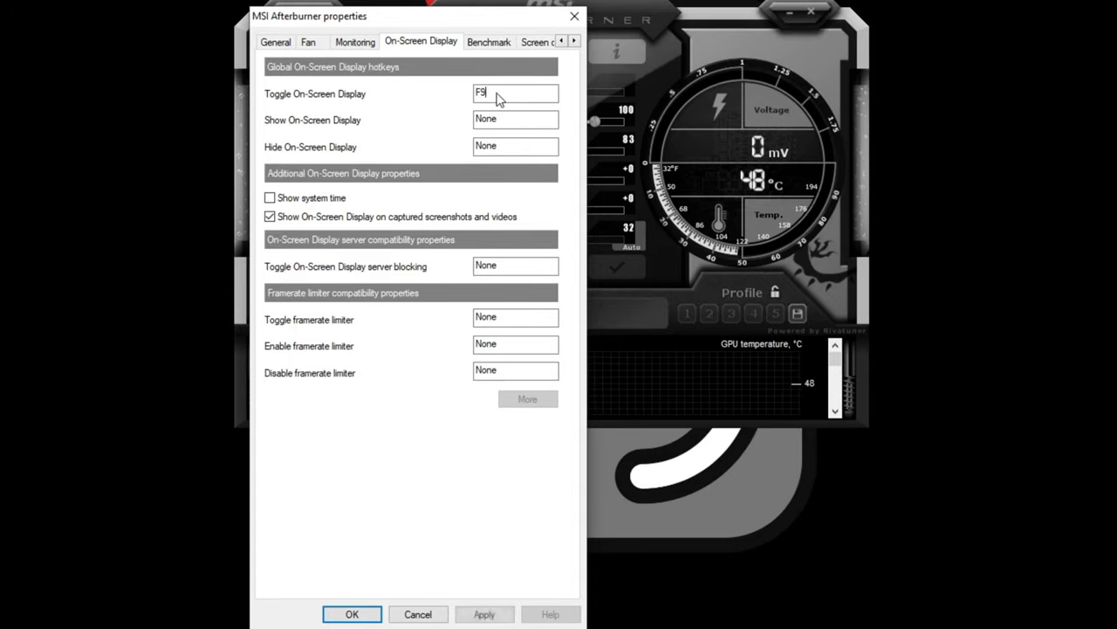
left_click(526, 124)
key("F10")
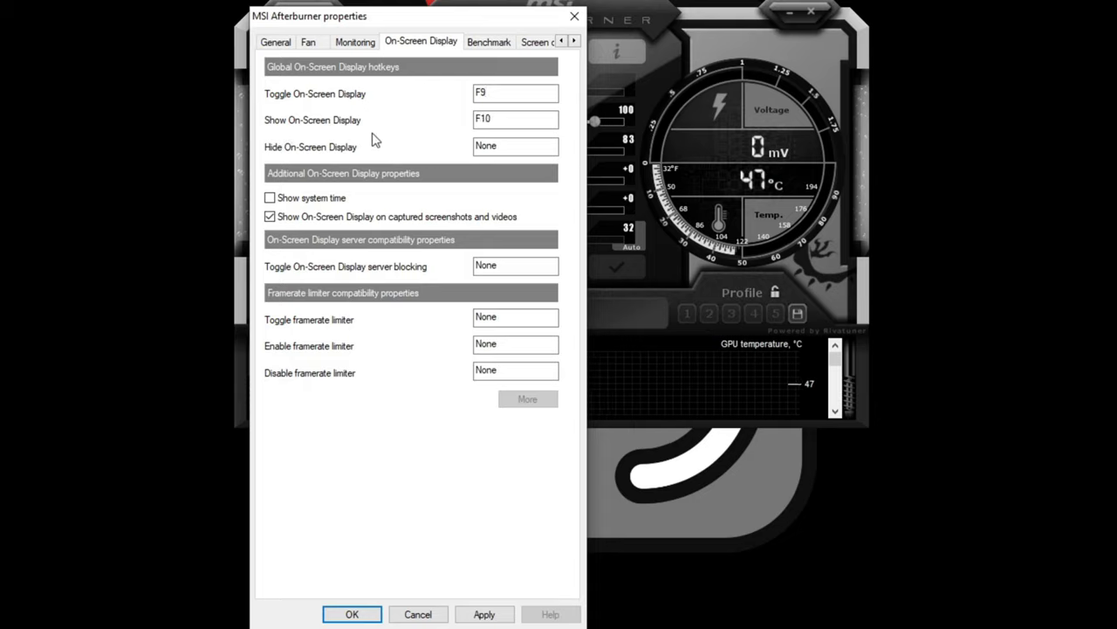
left_click(510, 150)
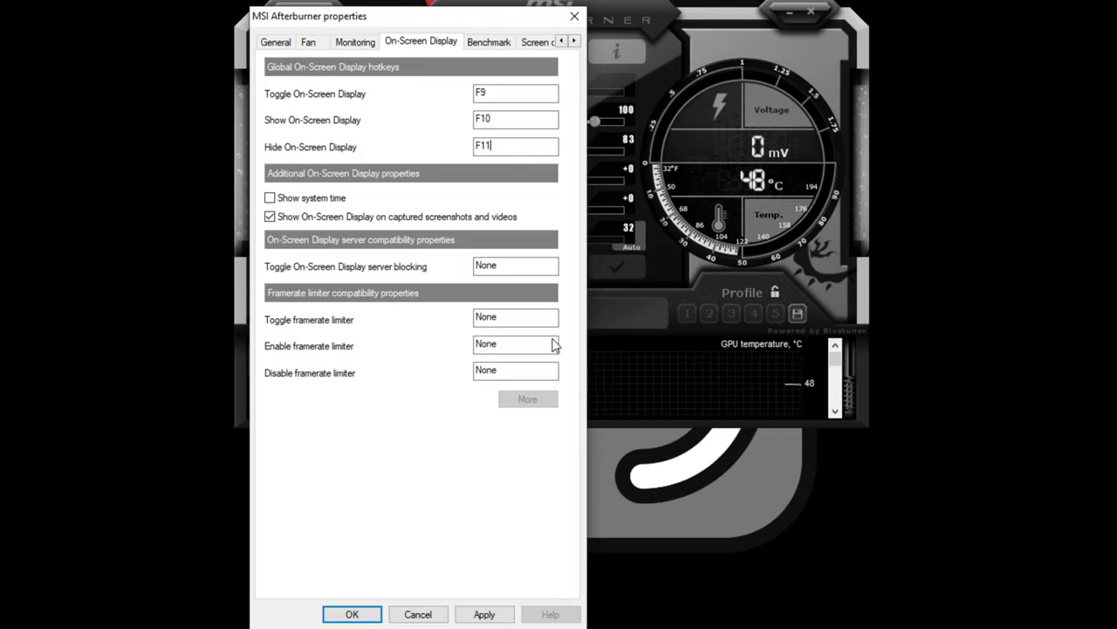
left_click(489, 616)
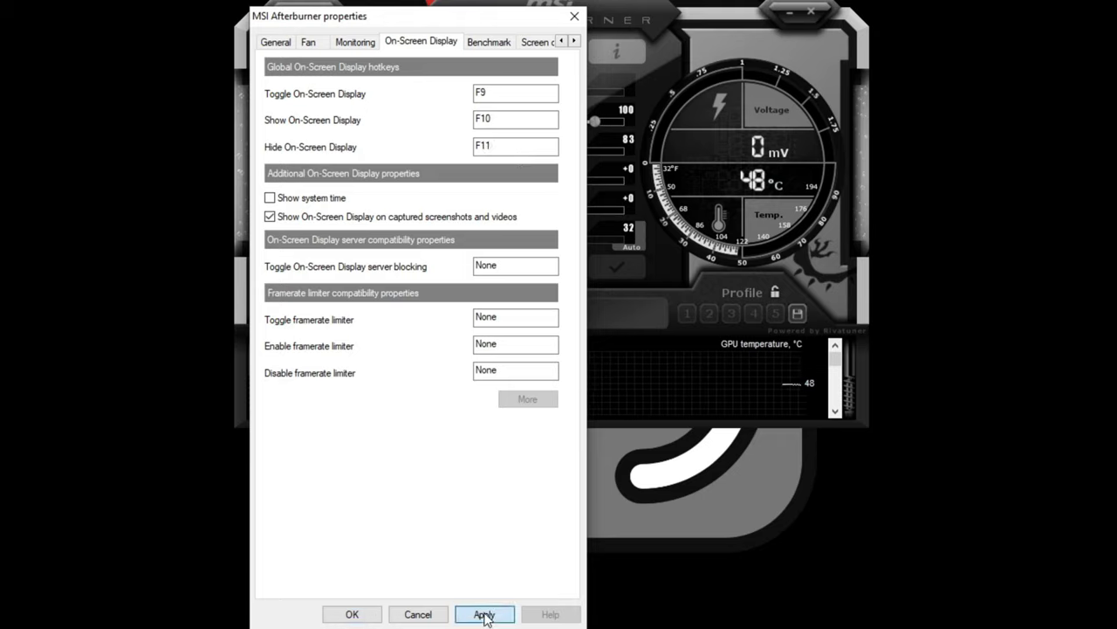
left_click(352, 615)
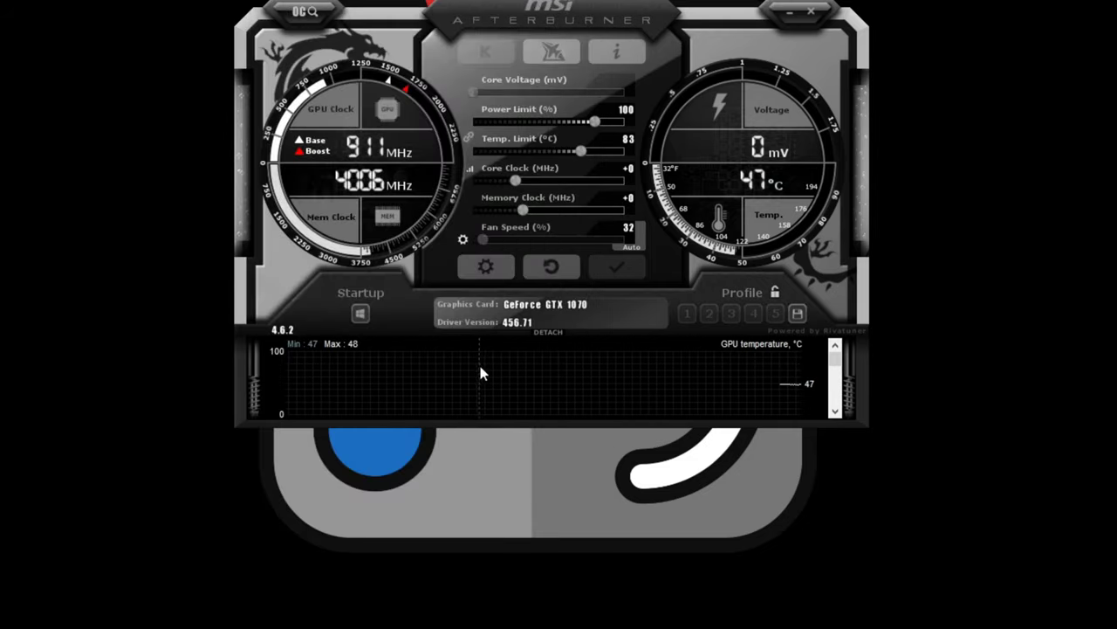
left_click(487, 269)
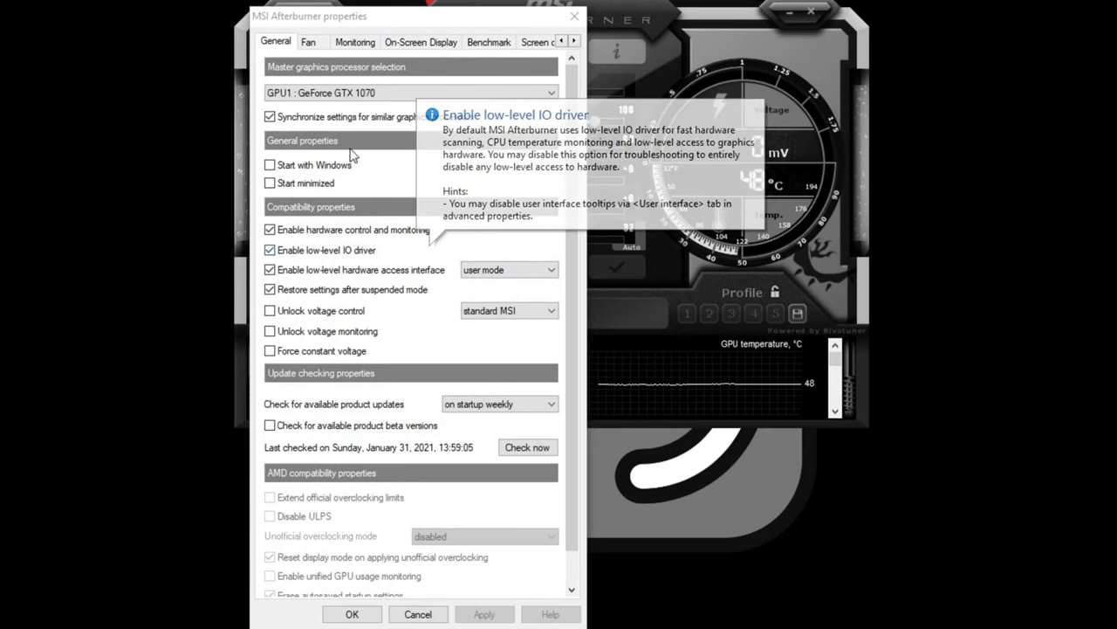
On the Monitoring tab, enable 'Show in On-Screen Display' for GPU temperature and apply.
left_click(360, 42)
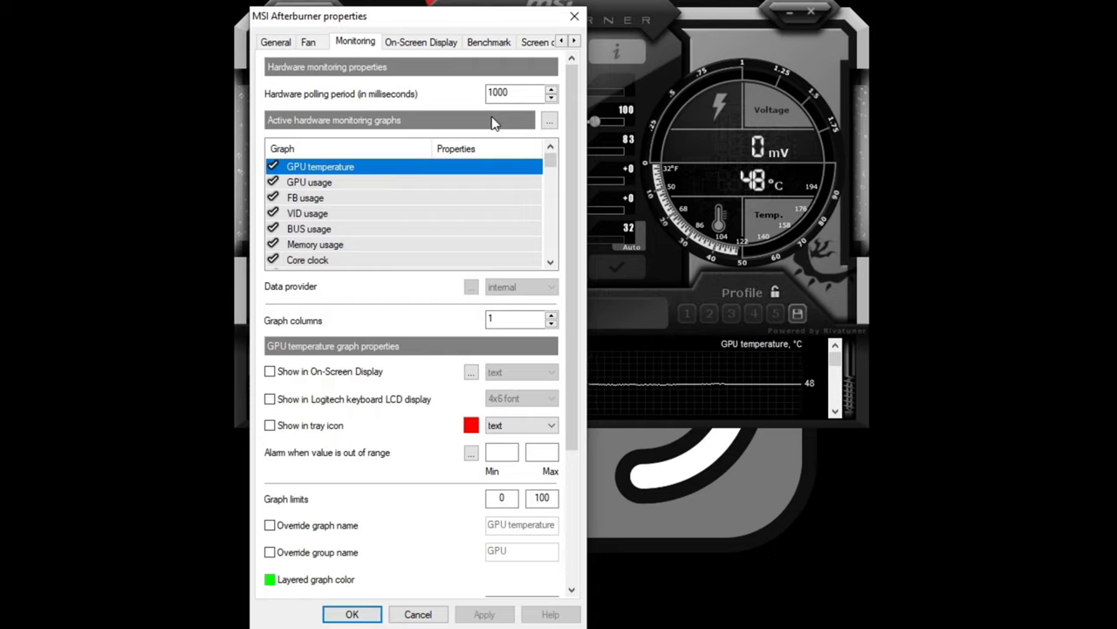
left_click(866, 363)
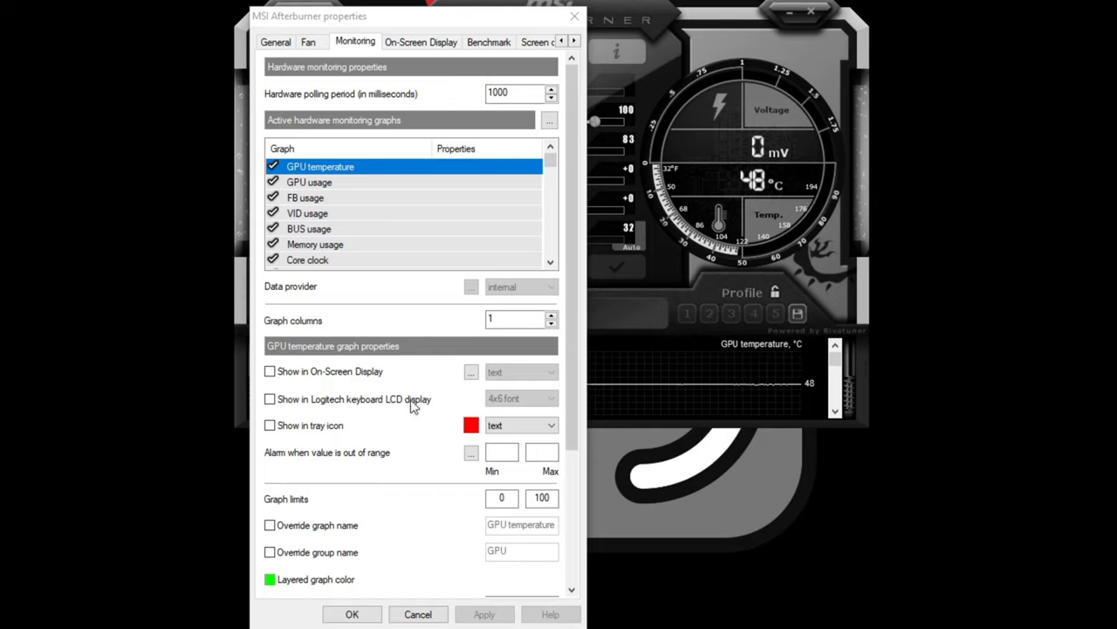
left_click(271, 372)
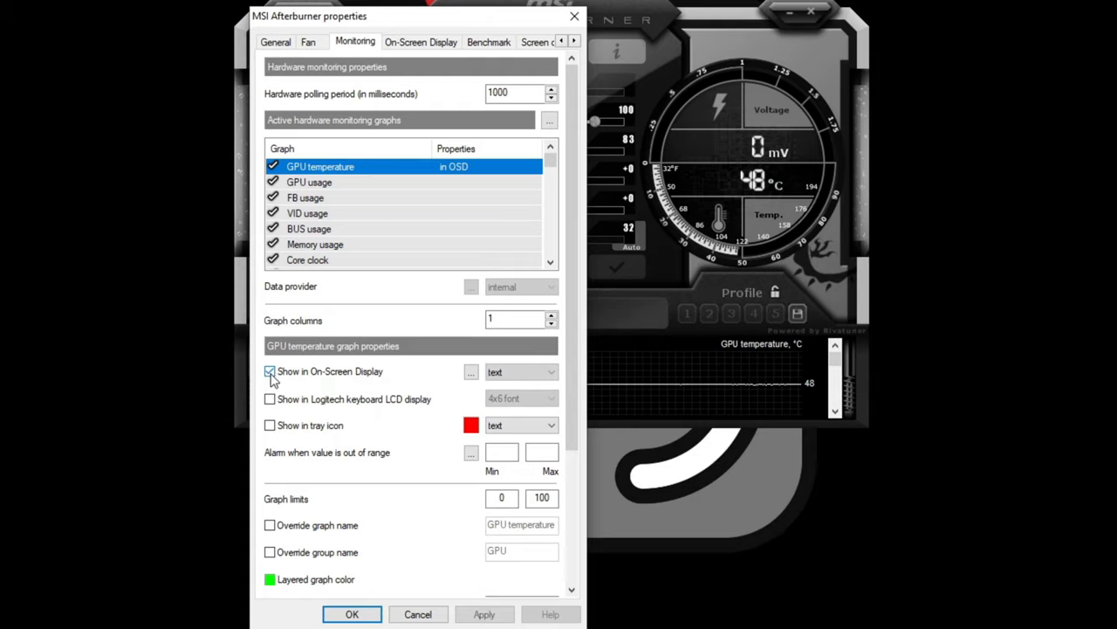
left_click(484, 614)
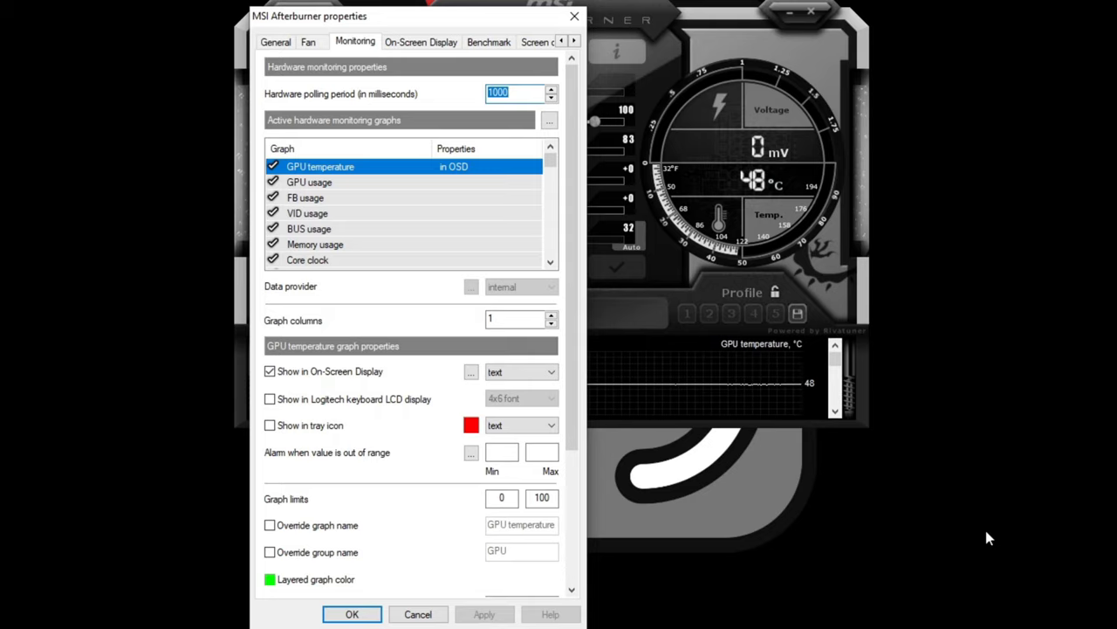
Scroll the monitoring graph list and select CPU temperature.
left_click(551, 262)
left_click(551, 262)
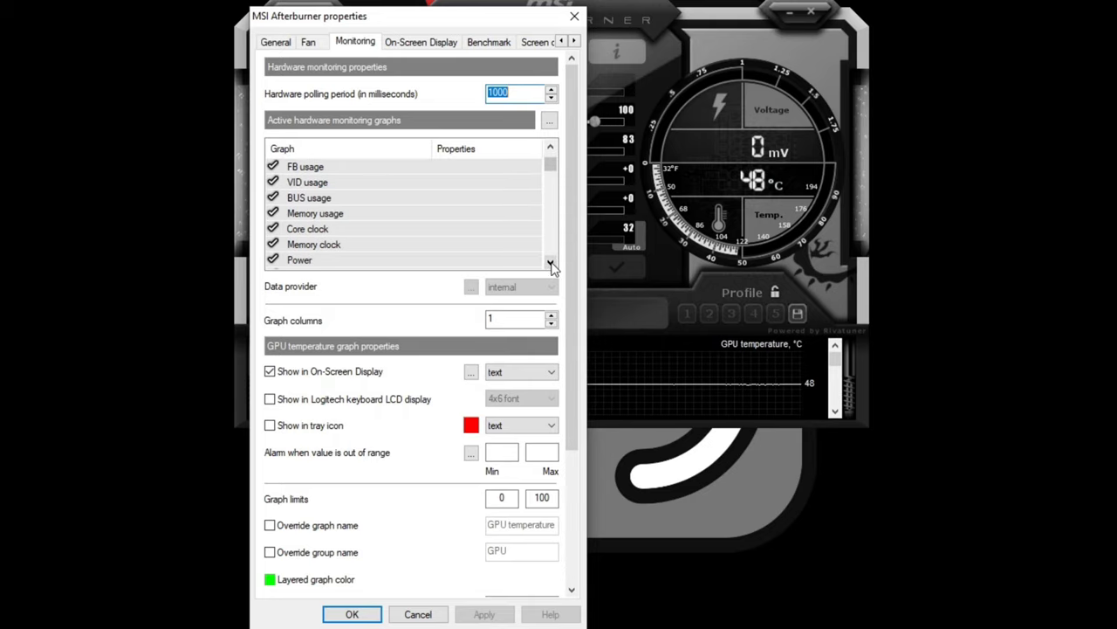
left_click(551, 261)
left_click(550, 262)
left_click(551, 262)
left_click(551, 261)
left_click(551, 262)
left_click(551, 262)
left_click(551, 262)
left_click(551, 262)
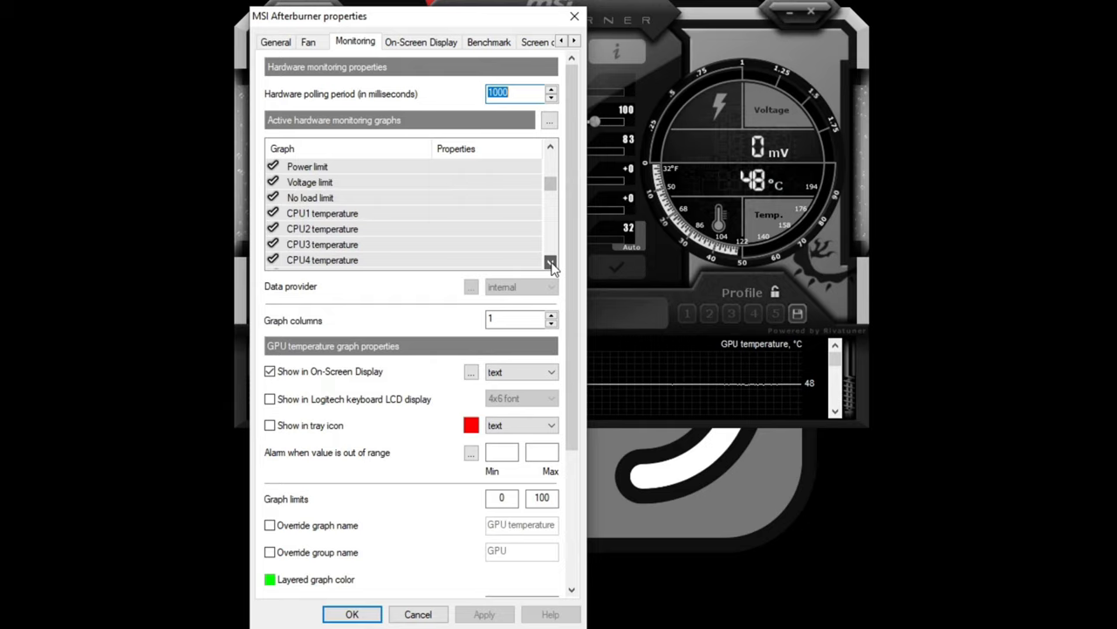
left_click(551, 262)
left_click(551, 262)
left_click(551, 262)
left_click(551, 262)
left_click(550, 262)
left_click(551, 262)
left_click(551, 262)
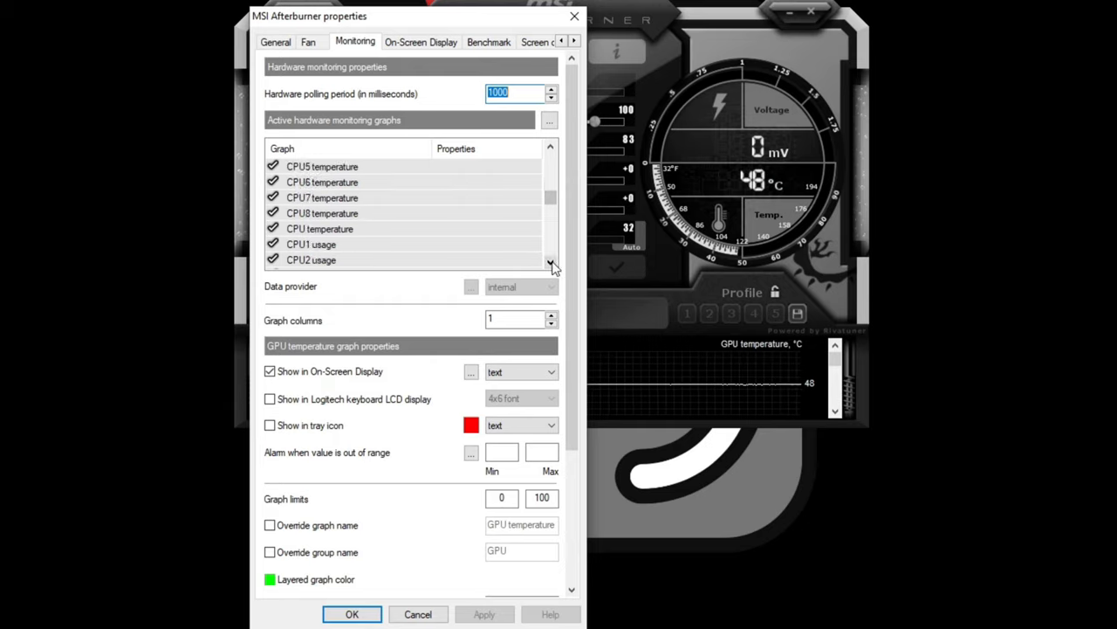
left_click(307, 230)
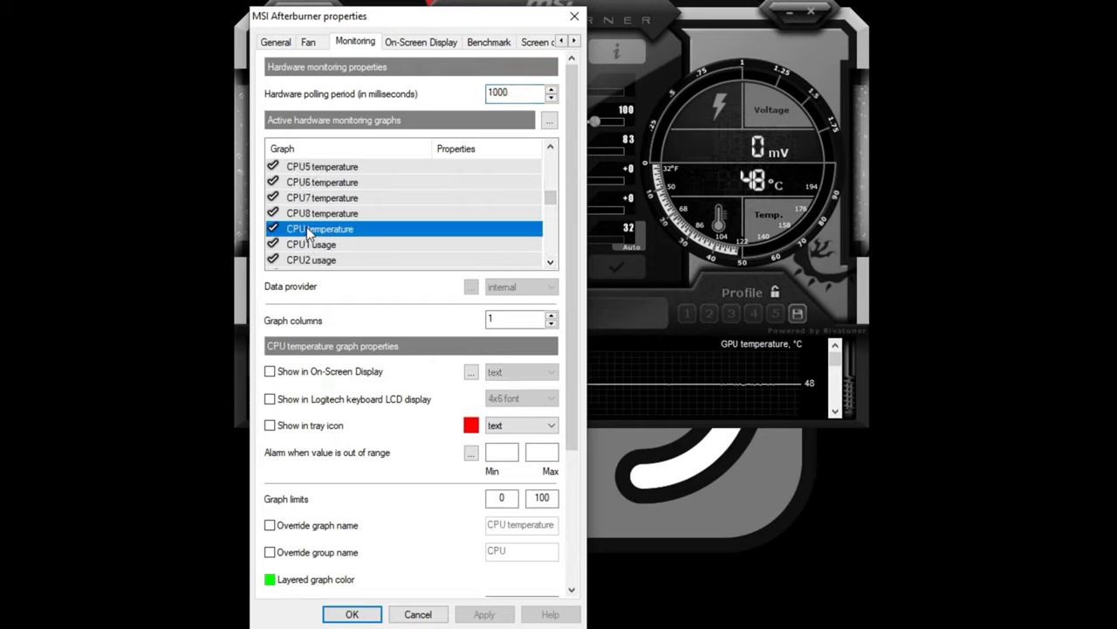
Show CPU temperature in the on-screen display, apply, and scroll down the graph list.
left_click(271, 372)
left_click(482, 614)
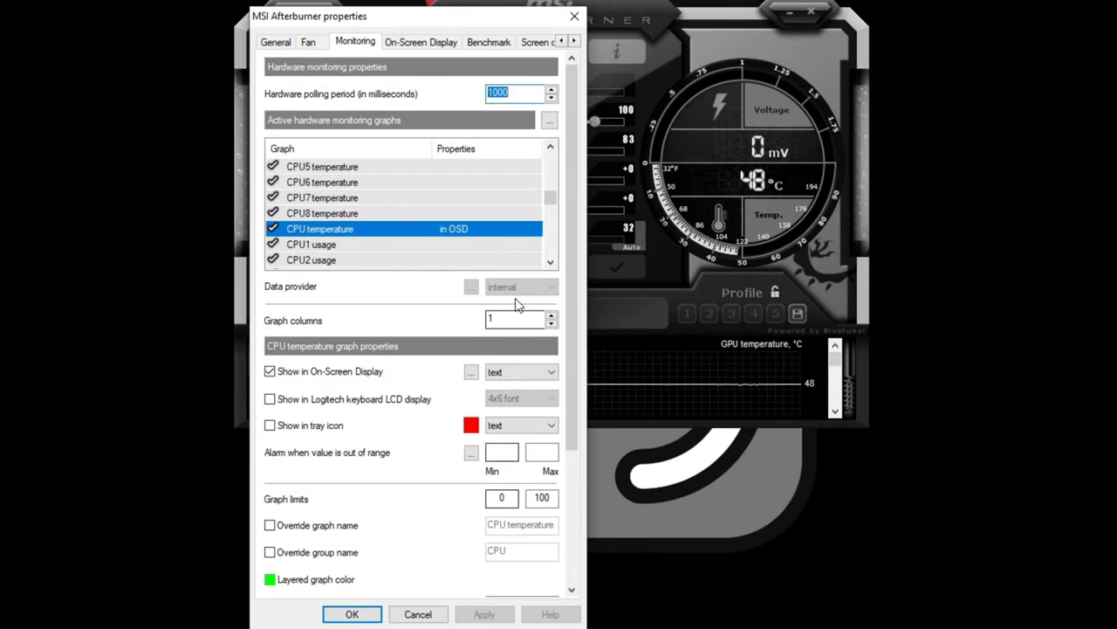
left_click(551, 264)
left_click(551, 263)
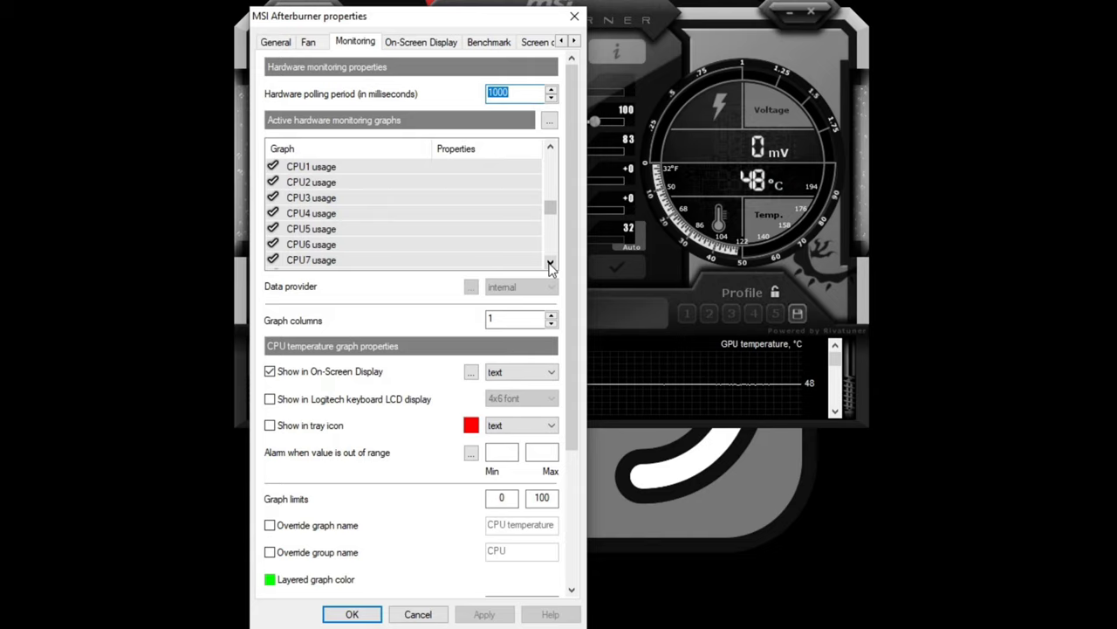
left_click(550, 264)
left_click(551, 264)
left_click(551, 264)
left_click(550, 264)
left_click(551, 264)
left_click(551, 263)
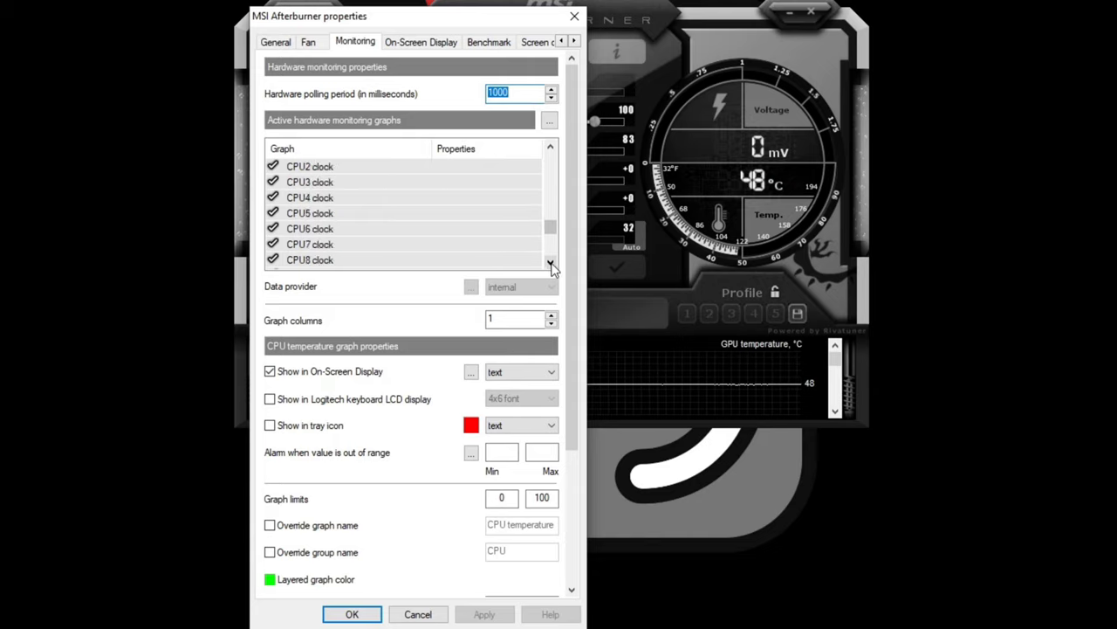
left_click(551, 264)
left_click(551, 264)
left_click(550, 263)
left_click(551, 263)
left_click(551, 264)
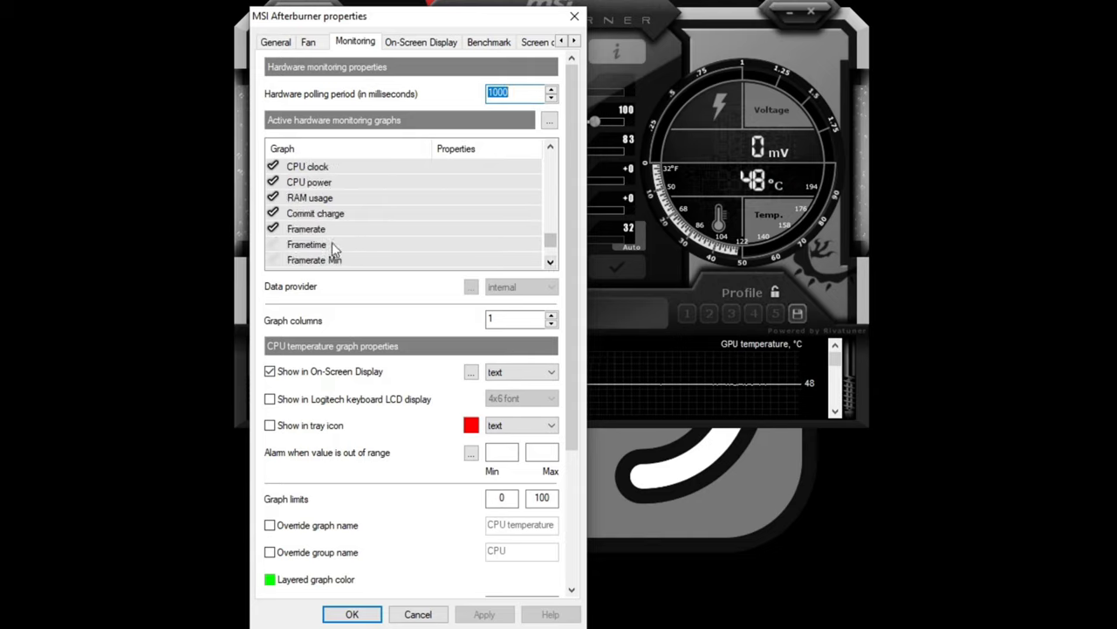
Select Framerate, enable 'Show in On-Screen Display' for it, and apply.
left_click(306, 231)
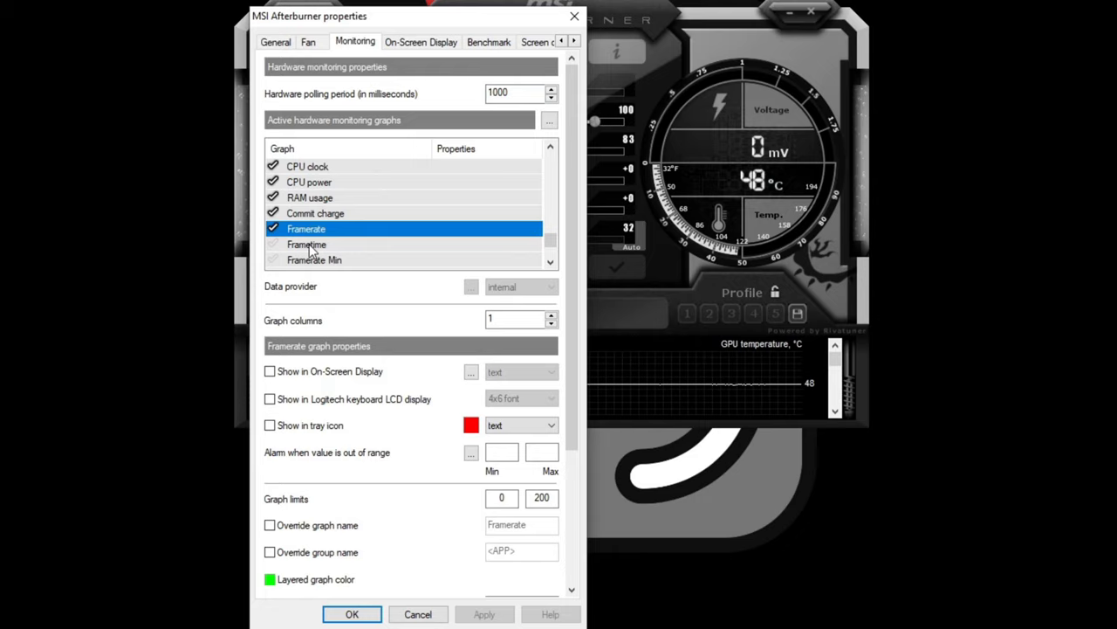
left_click(269, 372)
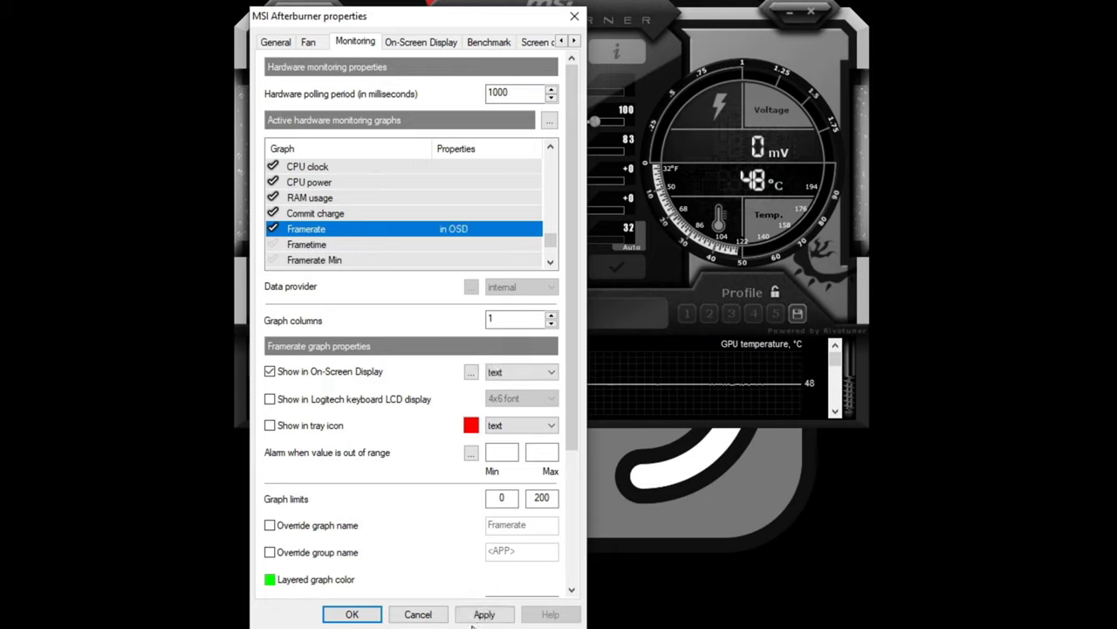
left_click(476, 616)
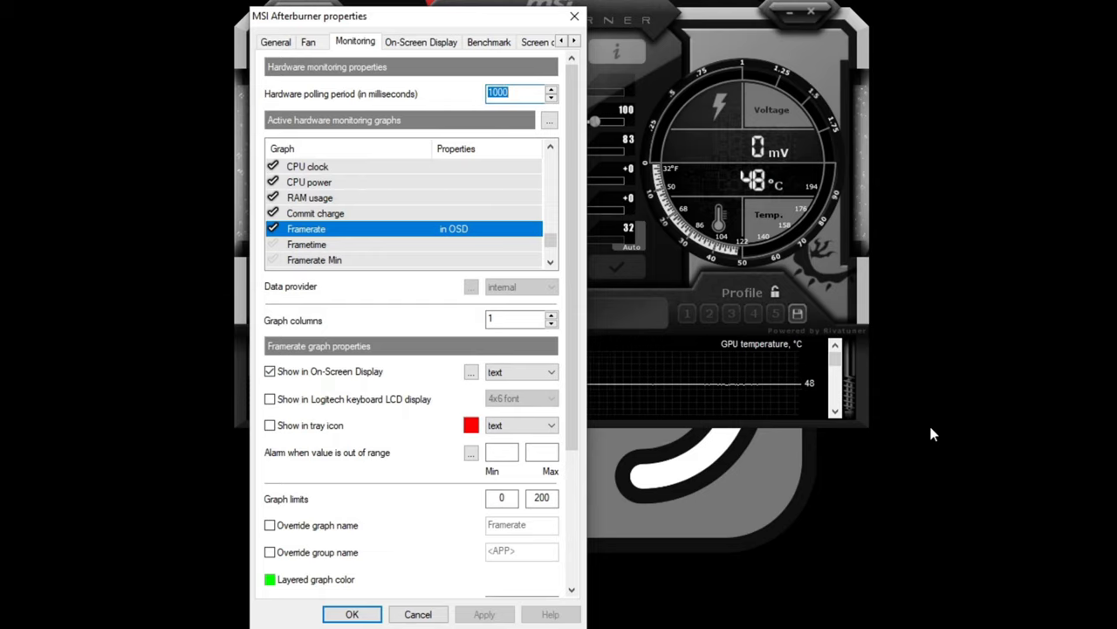
left_click(1011, 439)
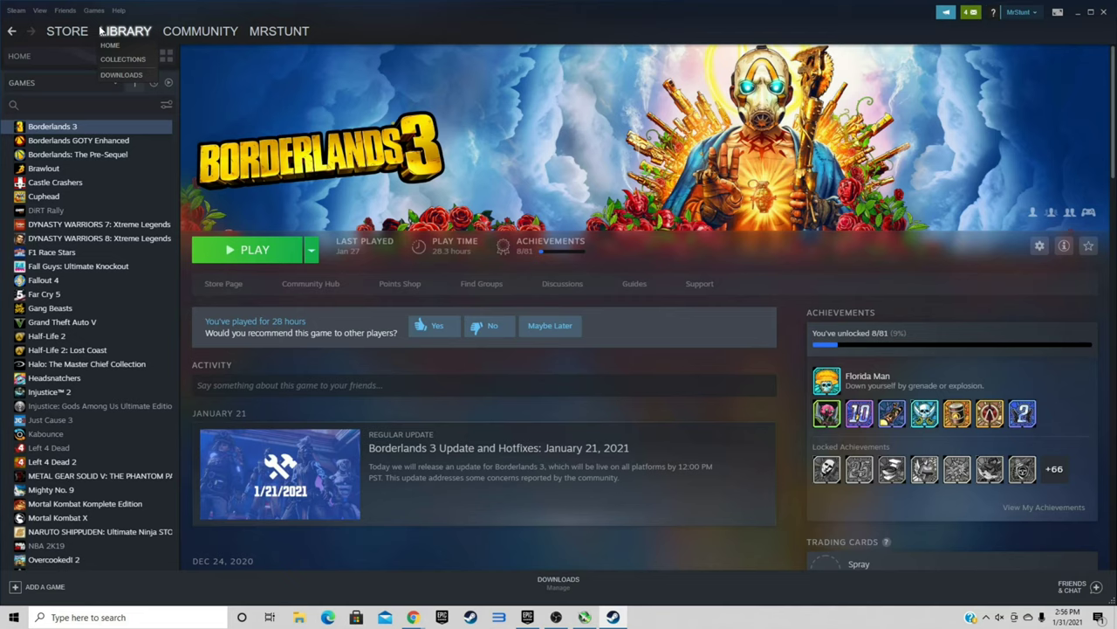
Play Borderlands 3 from the Steam library and pause it with Esc.
left_click(254, 251)
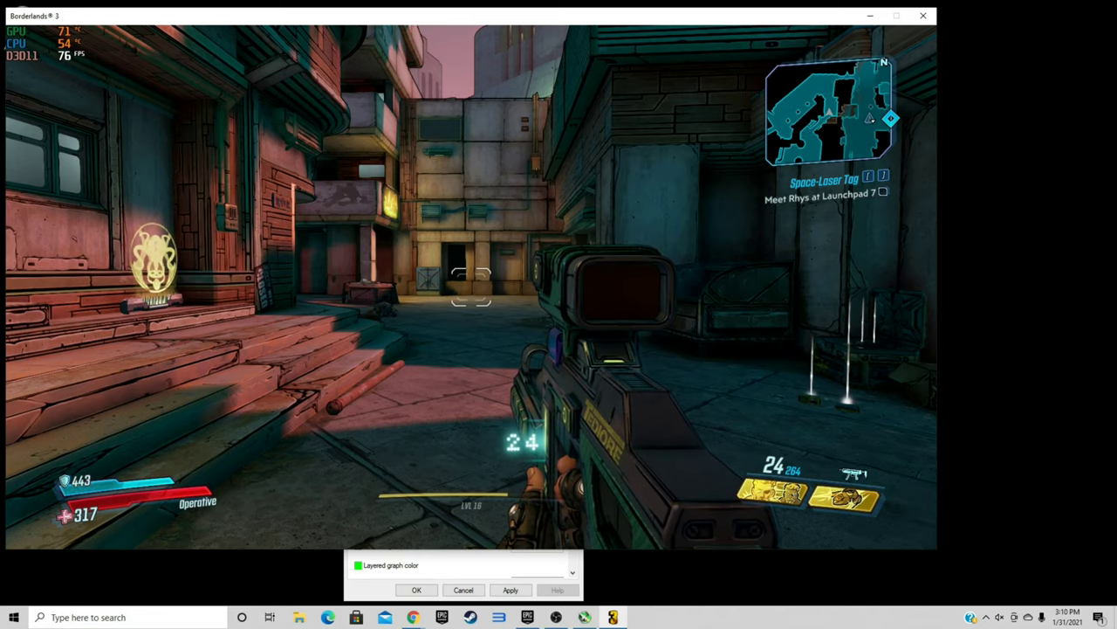
key("Escape")
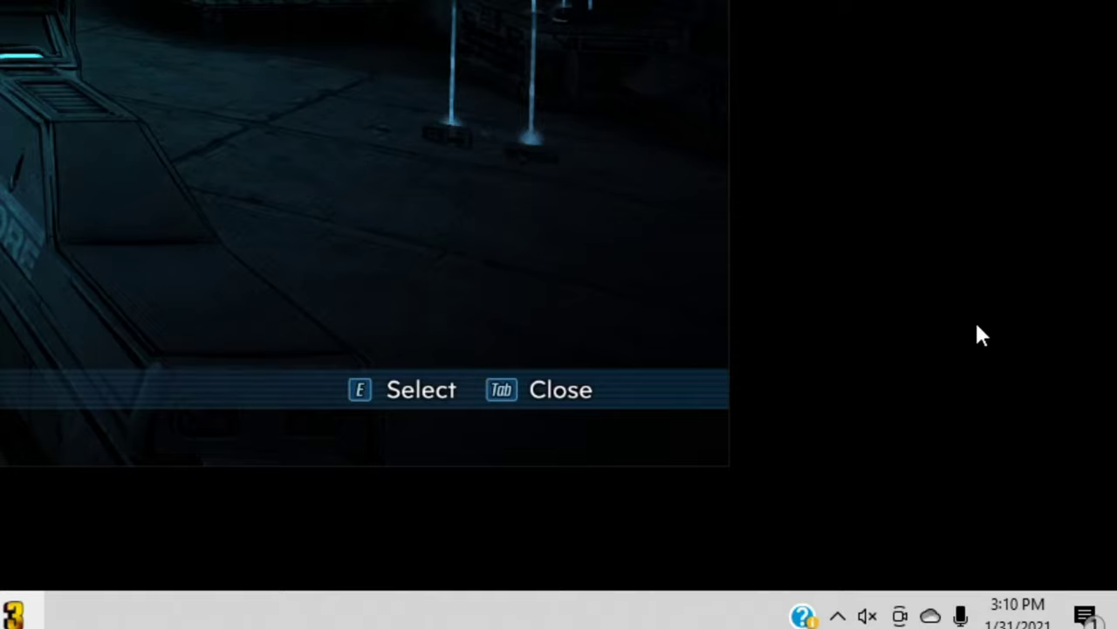
Open RivaTuner Statistics Server from the tray and raise its On-Screen Display zoom.
left_click(838, 616)
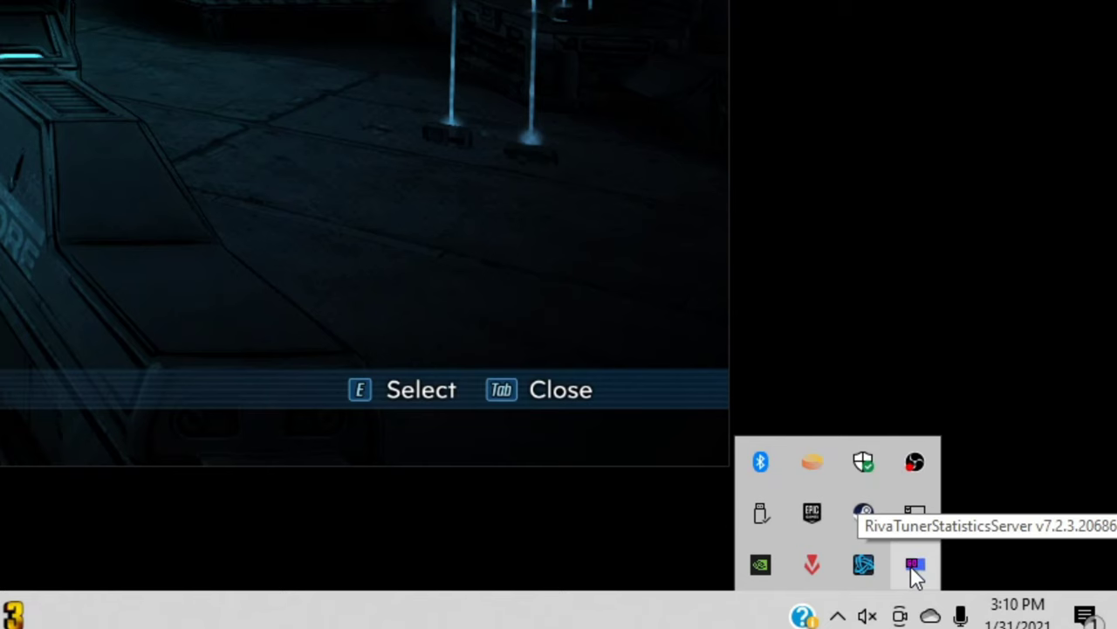
left_click(910, 565)
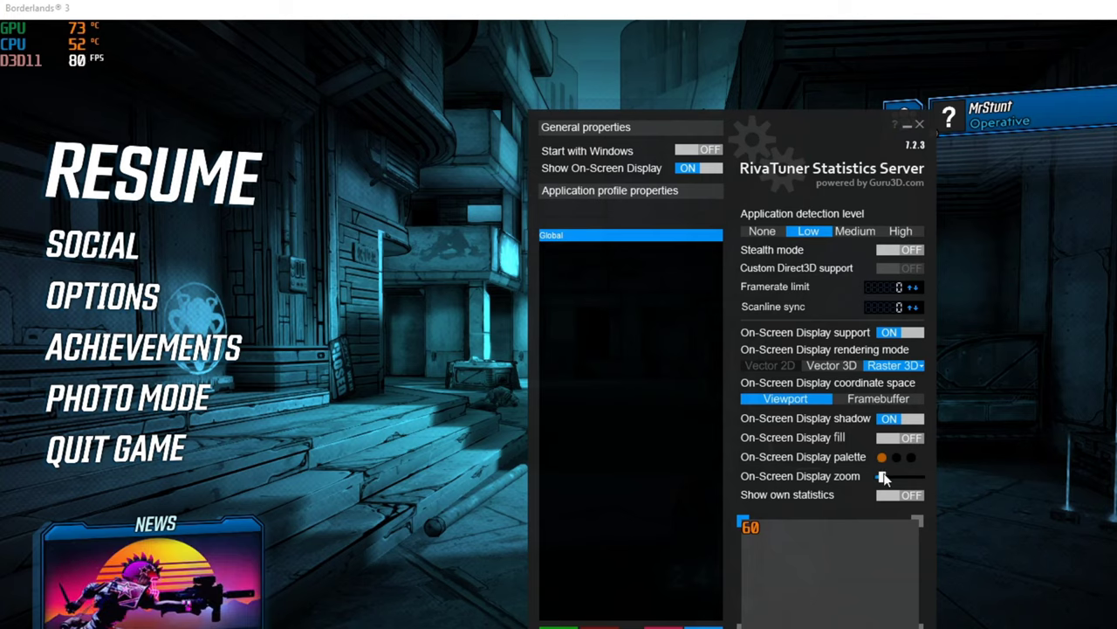
left_click_drag(884, 476, 897, 479)
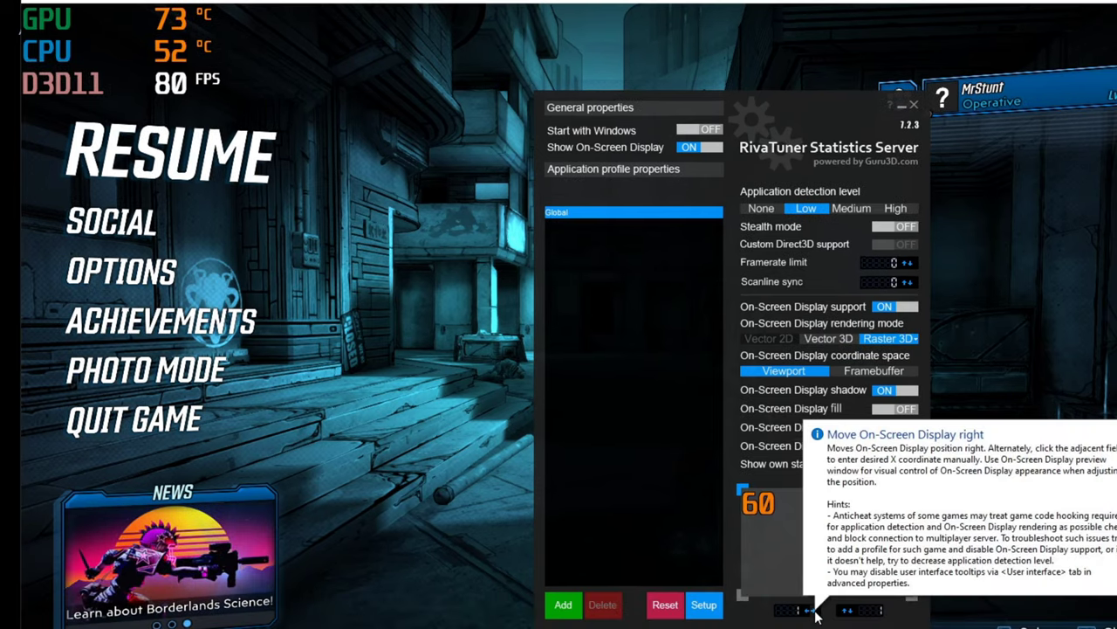
Offset the overlay inward: seven steps away from the left edge and three steps down from the top.
left_click(815, 614)
left_click(815, 615)
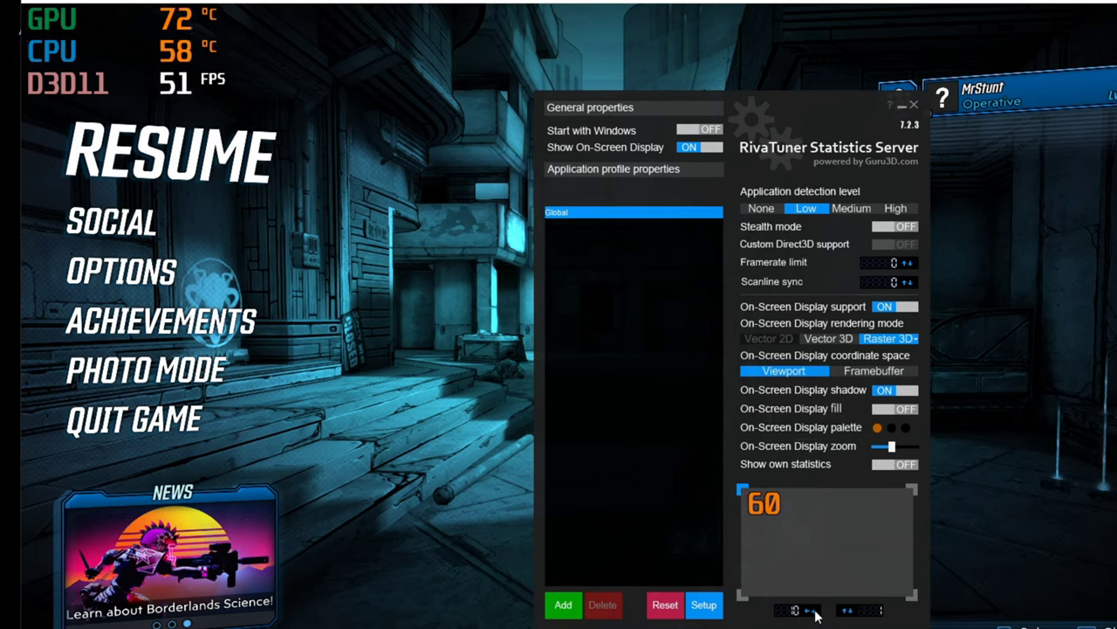
left_click(815, 615)
left_click(816, 615)
left_click(815, 615)
left_click(815, 615)
left_click(816, 615)
left_click(816, 615)
left_click(815, 614)
left_click(815, 614)
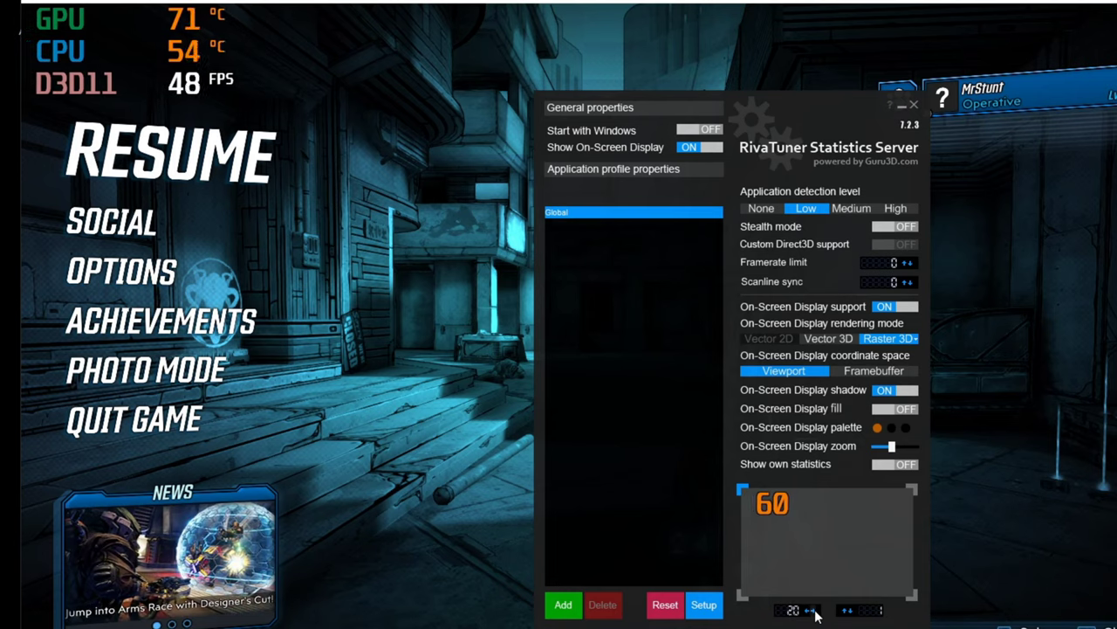
left_click(815, 615)
left_click(815, 614)
left_click(816, 615)
left_click(850, 611)
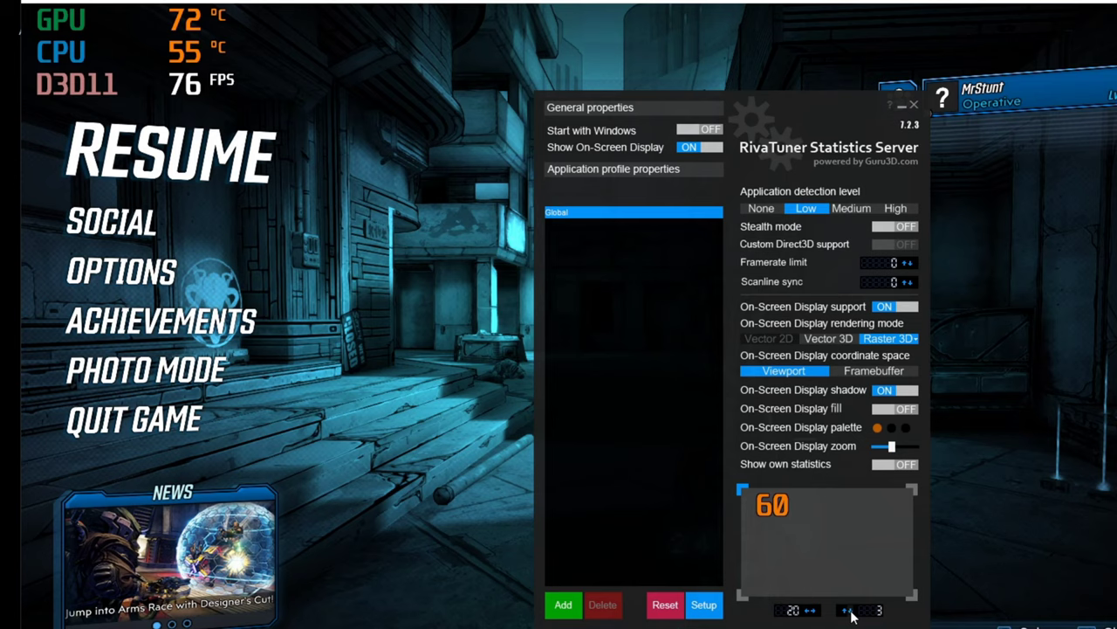
left_click(851, 611)
left_click(851, 611)
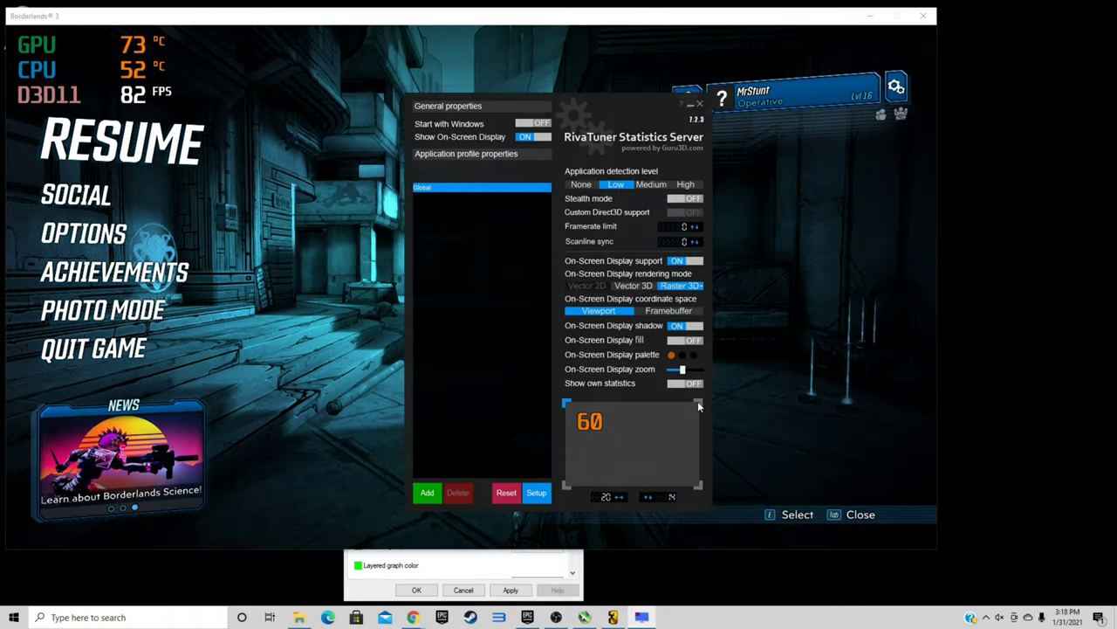
Cycle the overlay through top-right, bottom-right and bottom-left, then back to top-left.
left_click(697, 403)
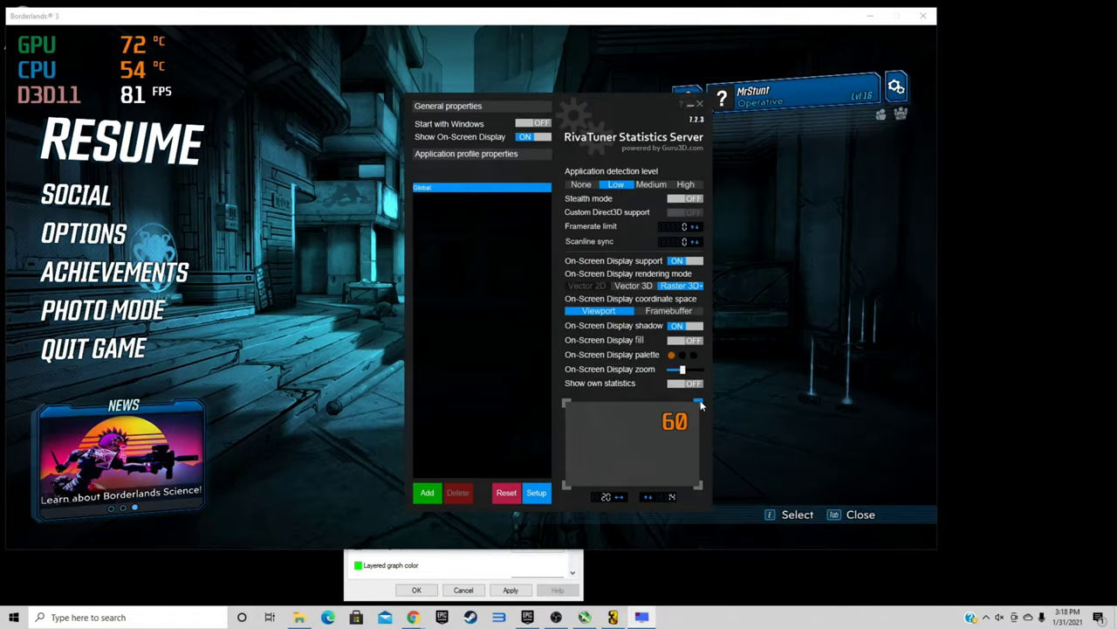
left_click(699, 487)
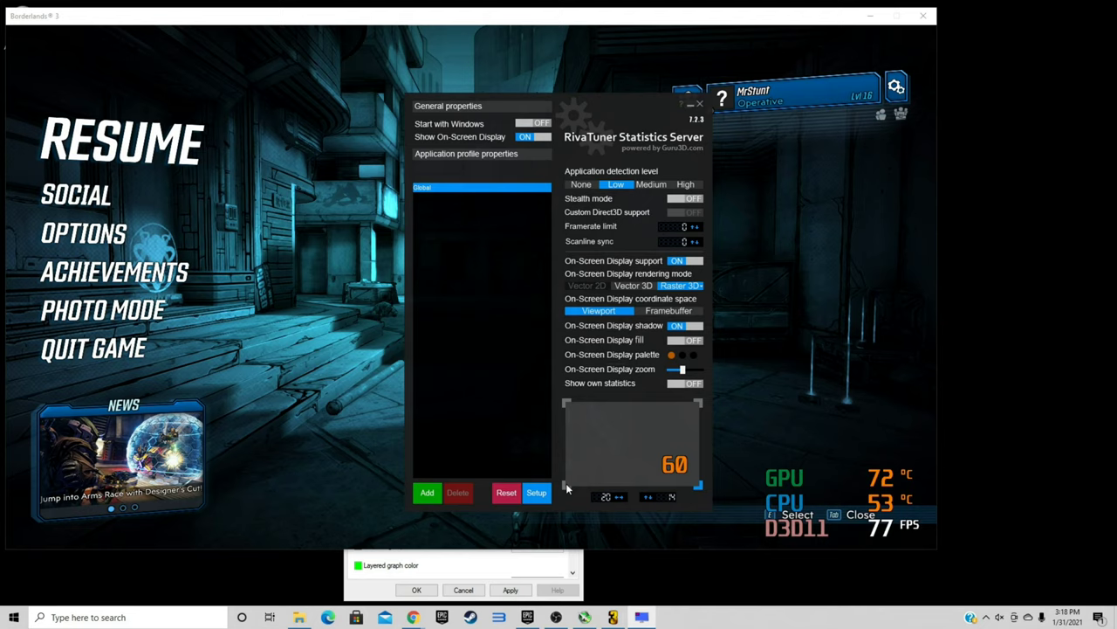
left_click(565, 486)
left_click(565, 402)
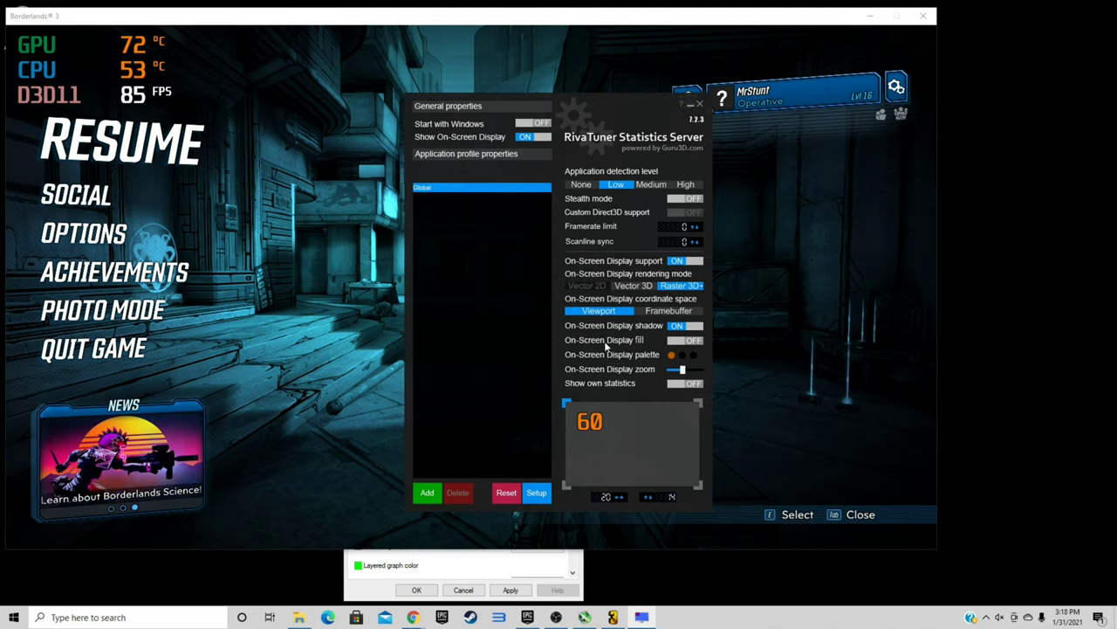
Turn on the overlay's filled background, place it bottom-right, and close RivaTuner's settings.
left_click(676, 343)
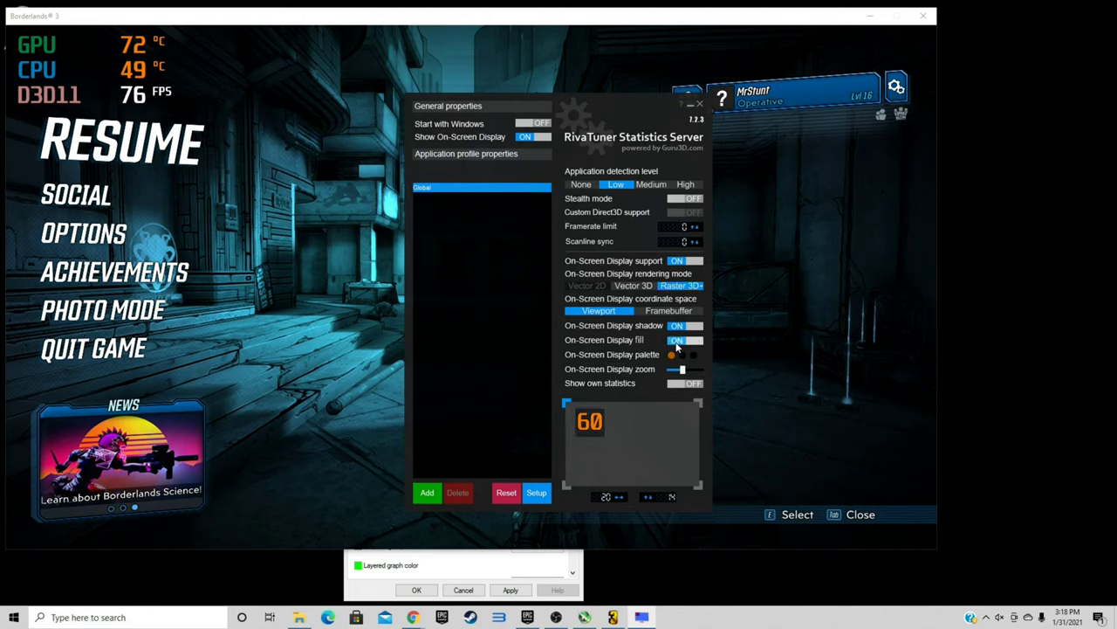
left_click(703, 482)
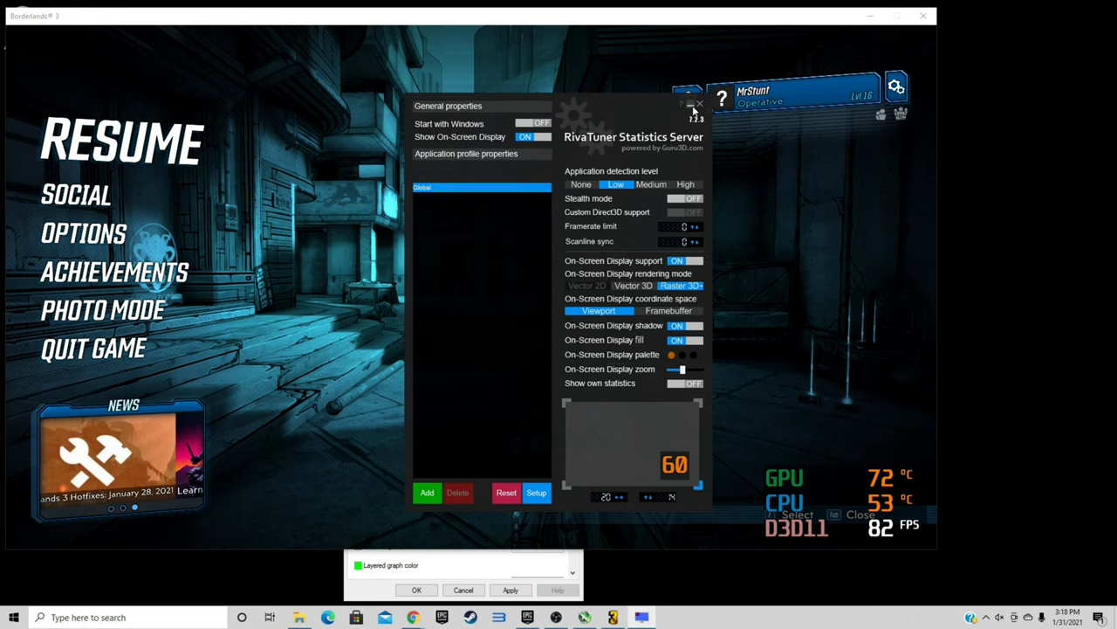
left_click(713, 99)
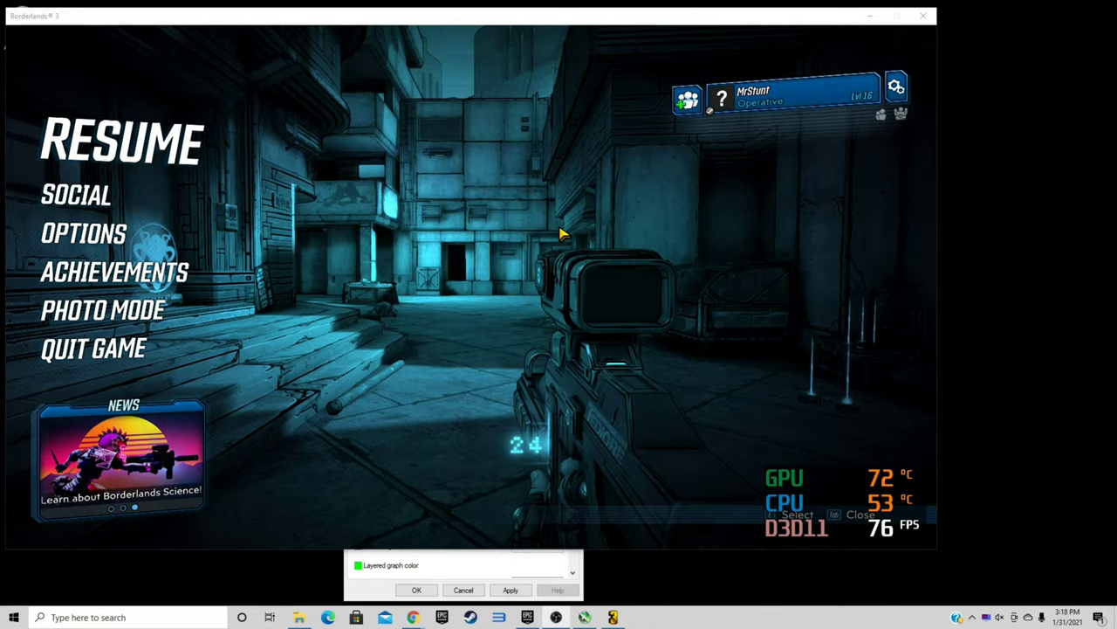
Resume Borderlands 3 and walk up the stairs, through the bar and into the street.
left_click(124, 147)
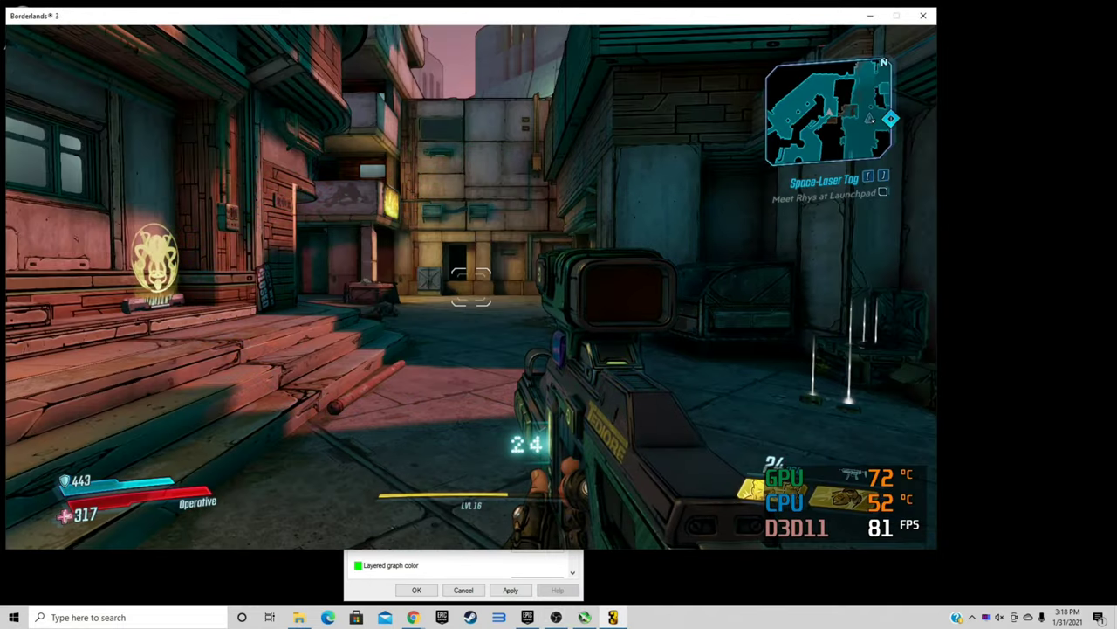
key("w")
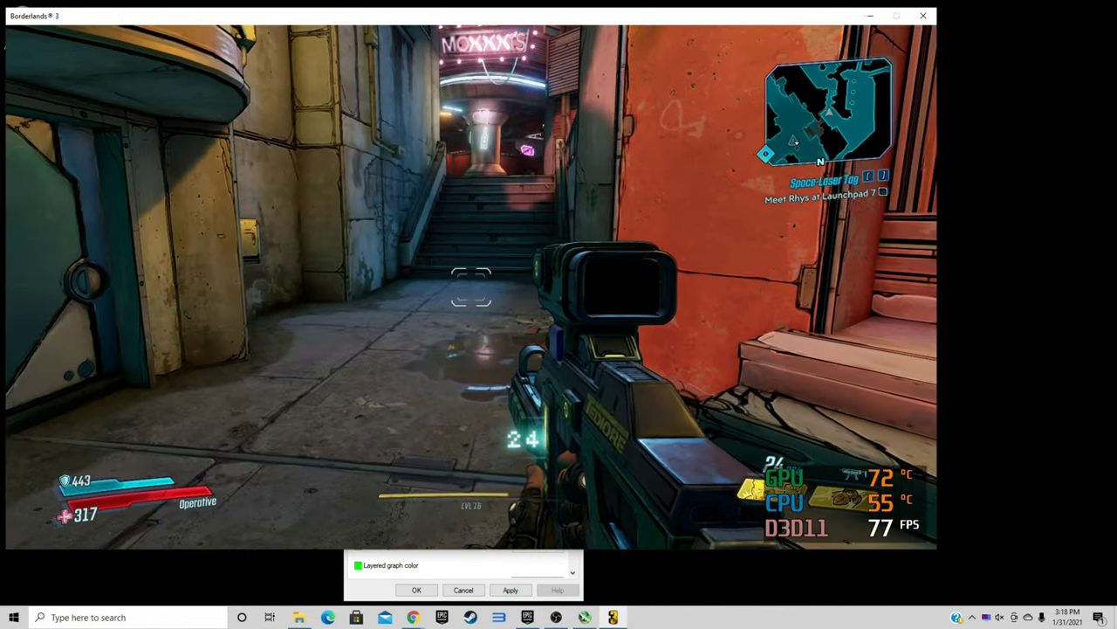
key("w")
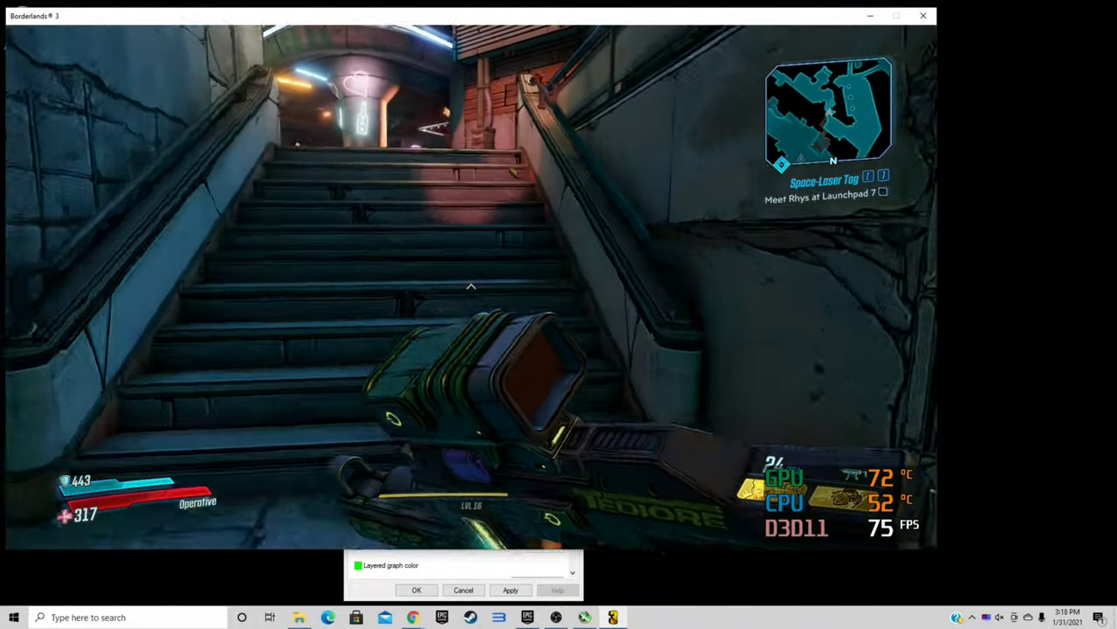
key("w")
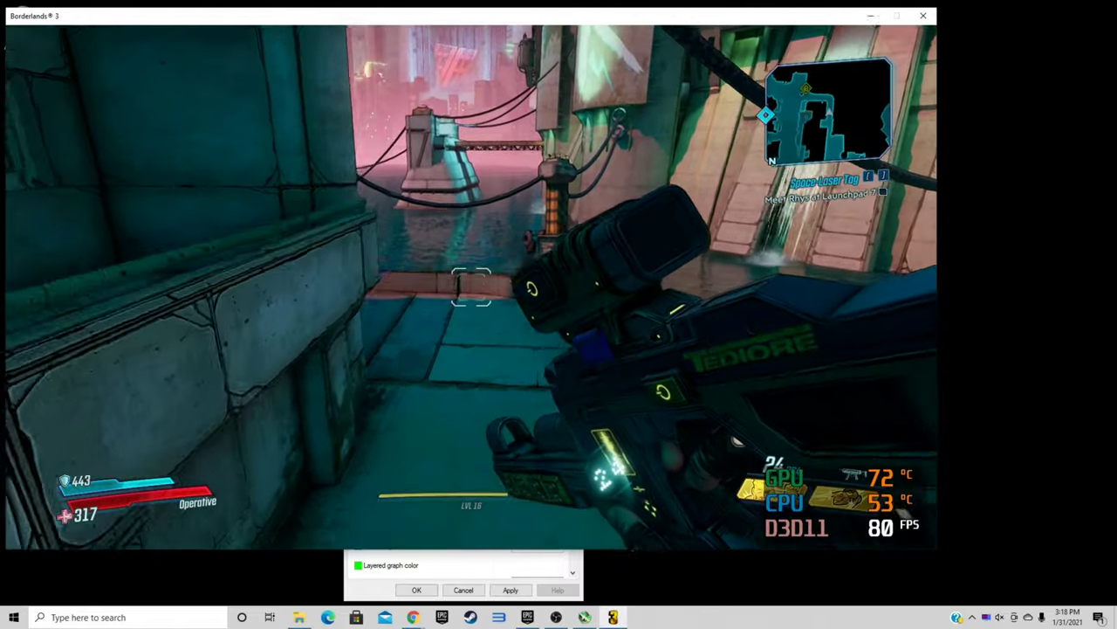
key("w")
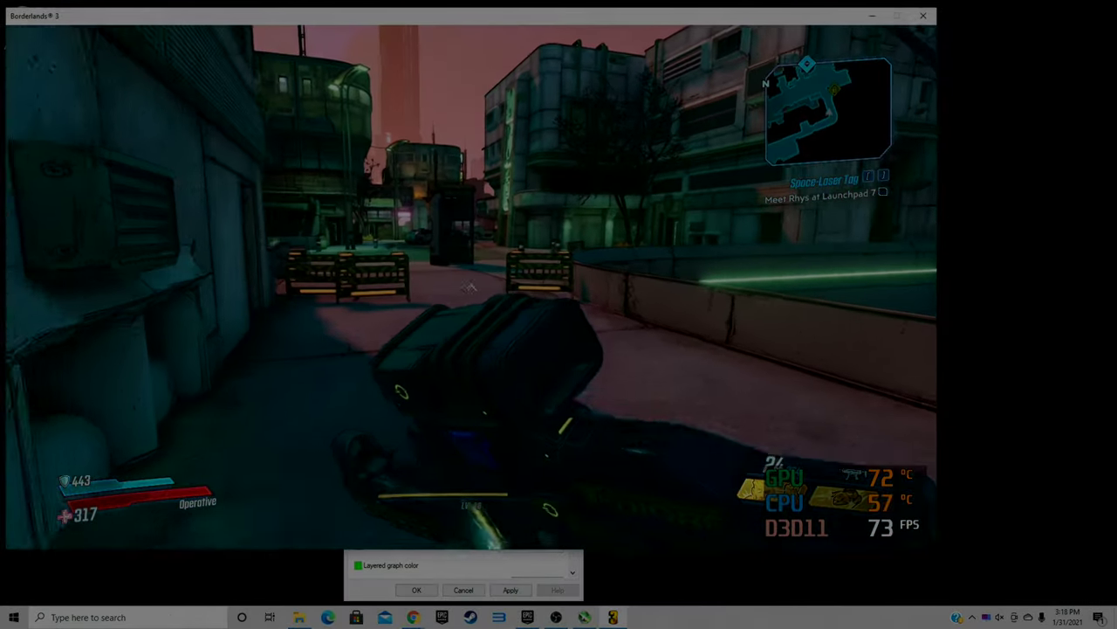